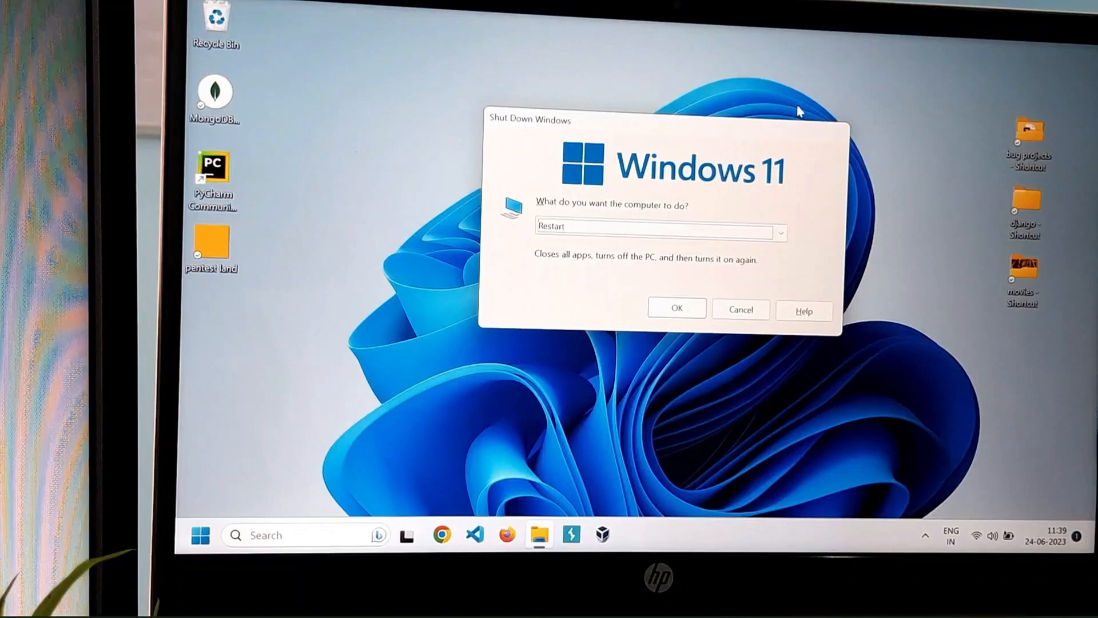
Restart the computer with the Restart option of the Shut Down Windows dialog.
key(Up)
key(Down)
key(Return)
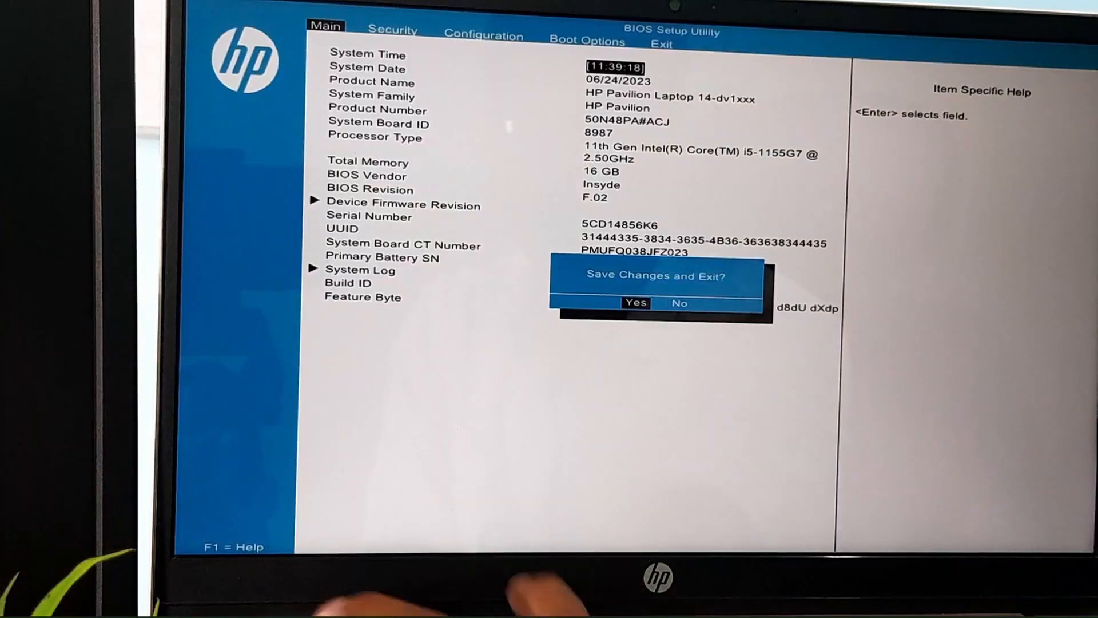
Dismiss the exit prompt and set Virtualization Technology to Enabled in the BIOS configuration settings.
key(Escape)
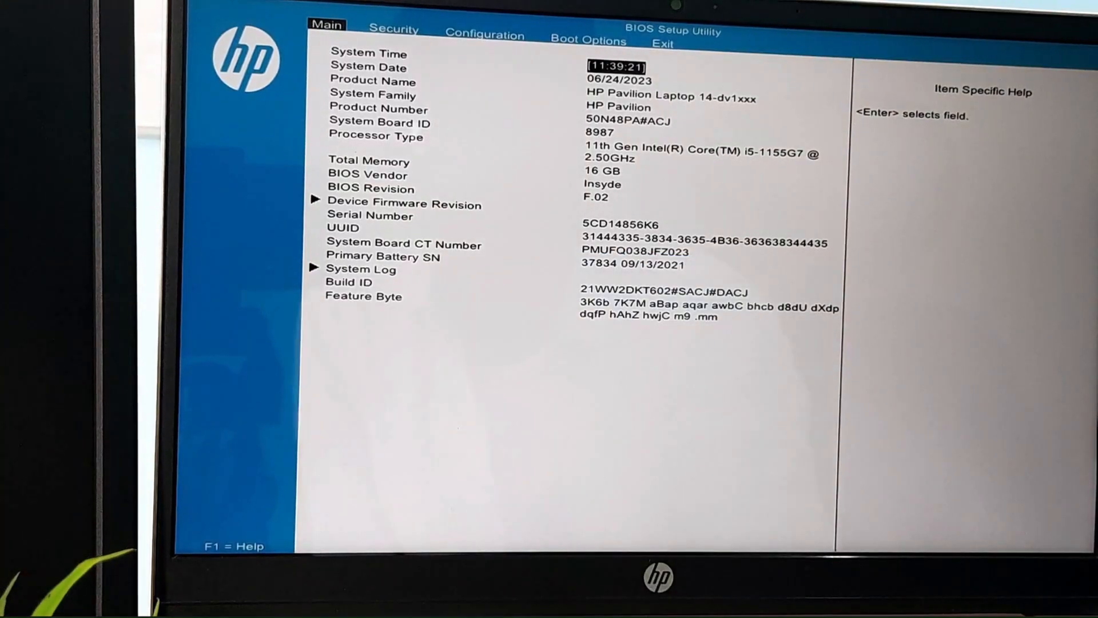
key(Right)
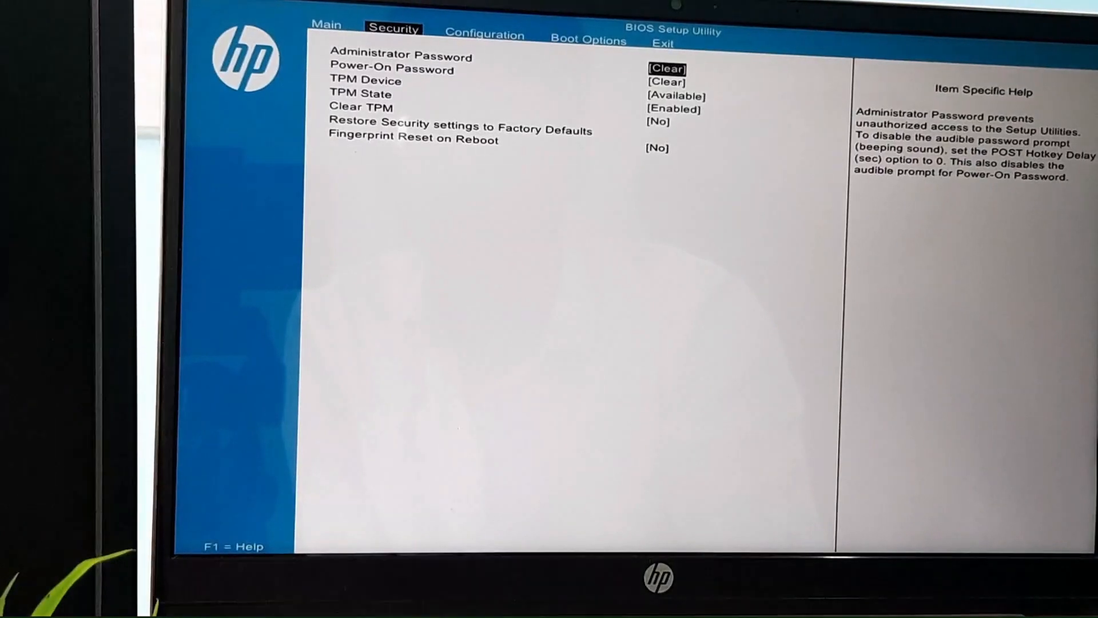
key(Right)
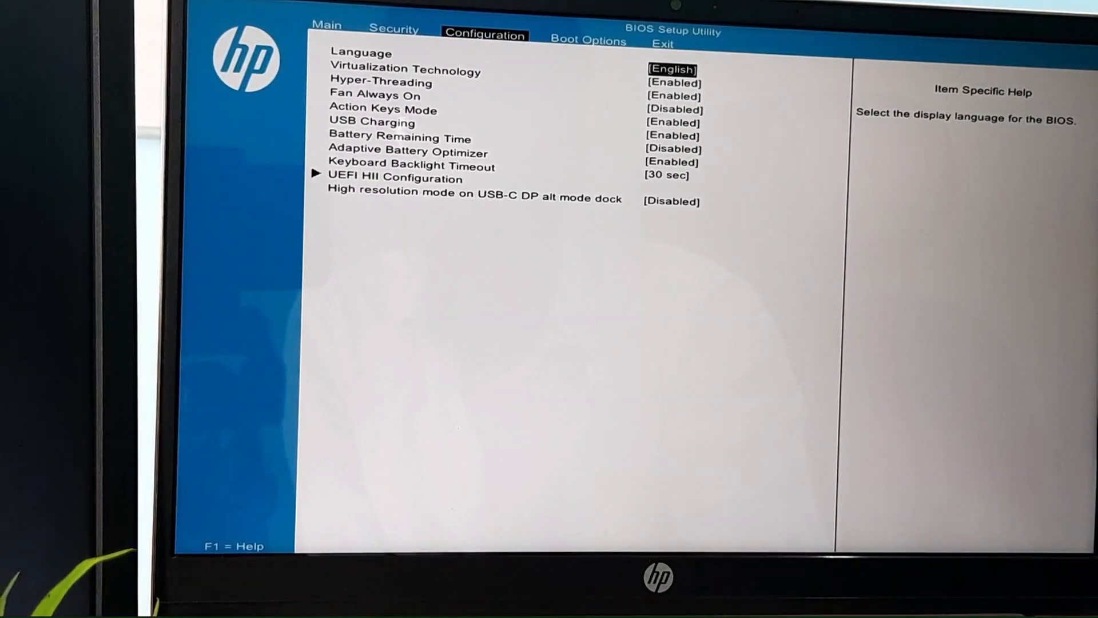
key(Down)
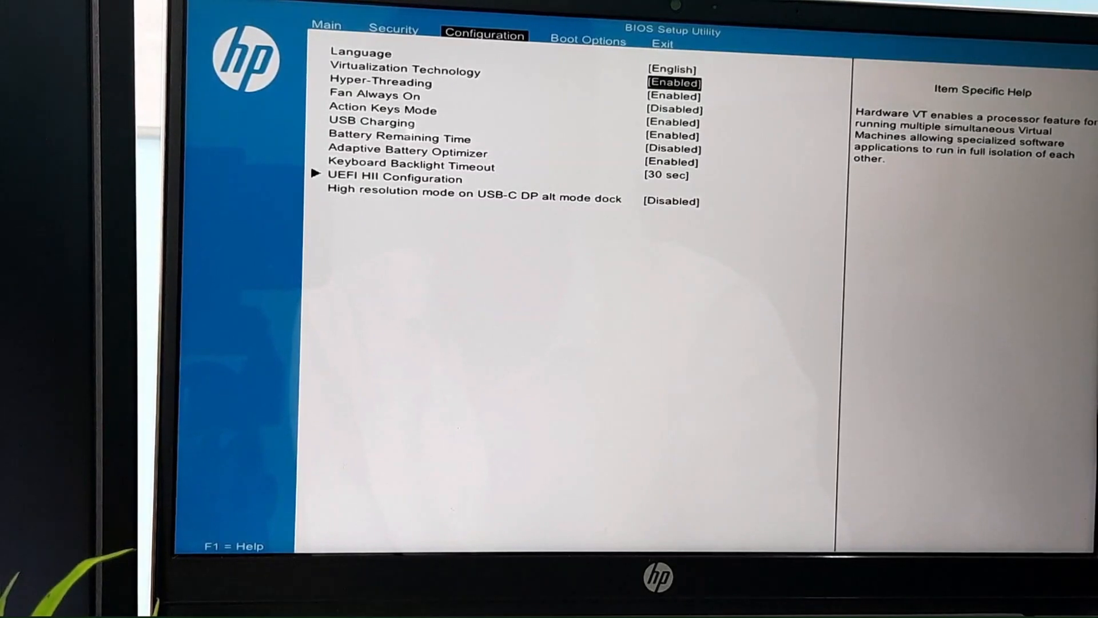
key(Return)
key(Return)
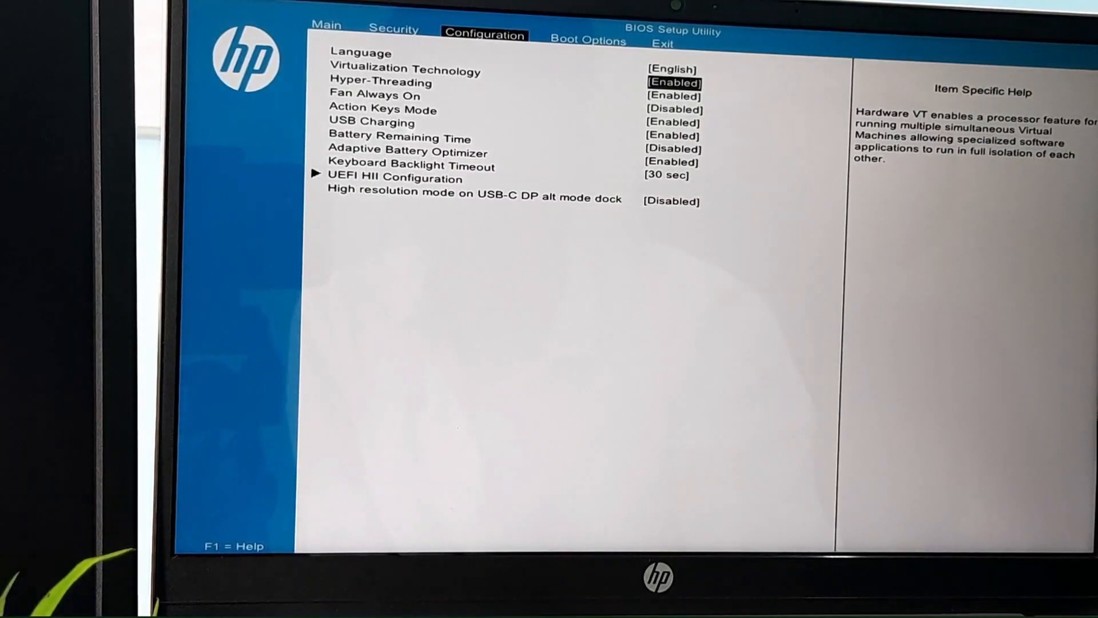
Save the BIOS changes and exit the setup utility.
key(Right)
key(Right)
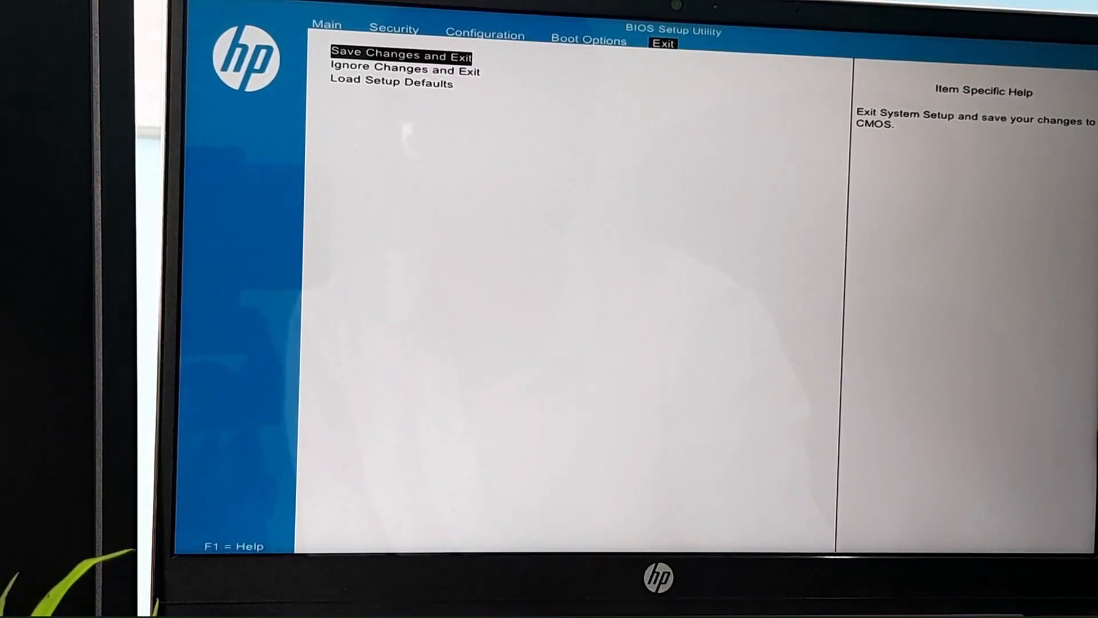
key(Return)
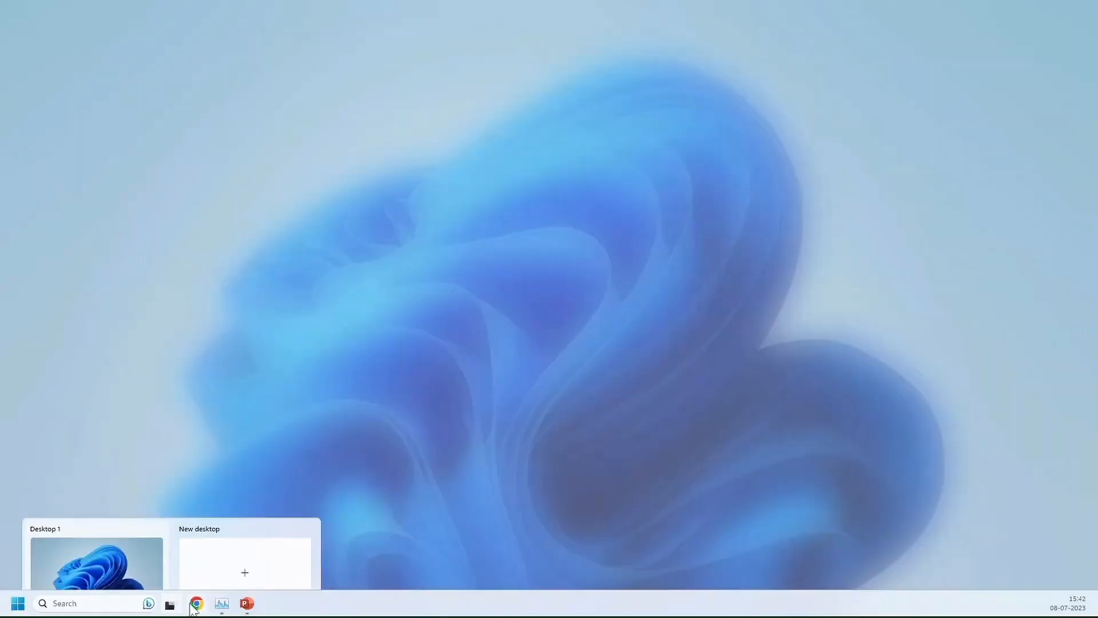
Switch to Chrome, search the web for "virtual box" and open the official Oracle VM VirtualBox site.
click(196, 604)
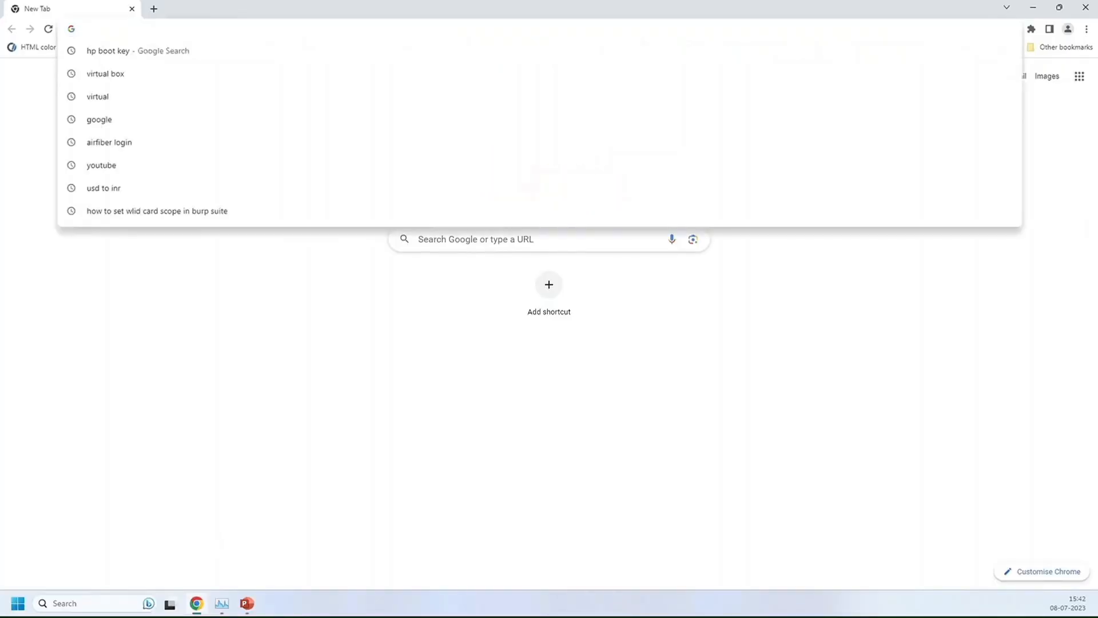
text(virtual)
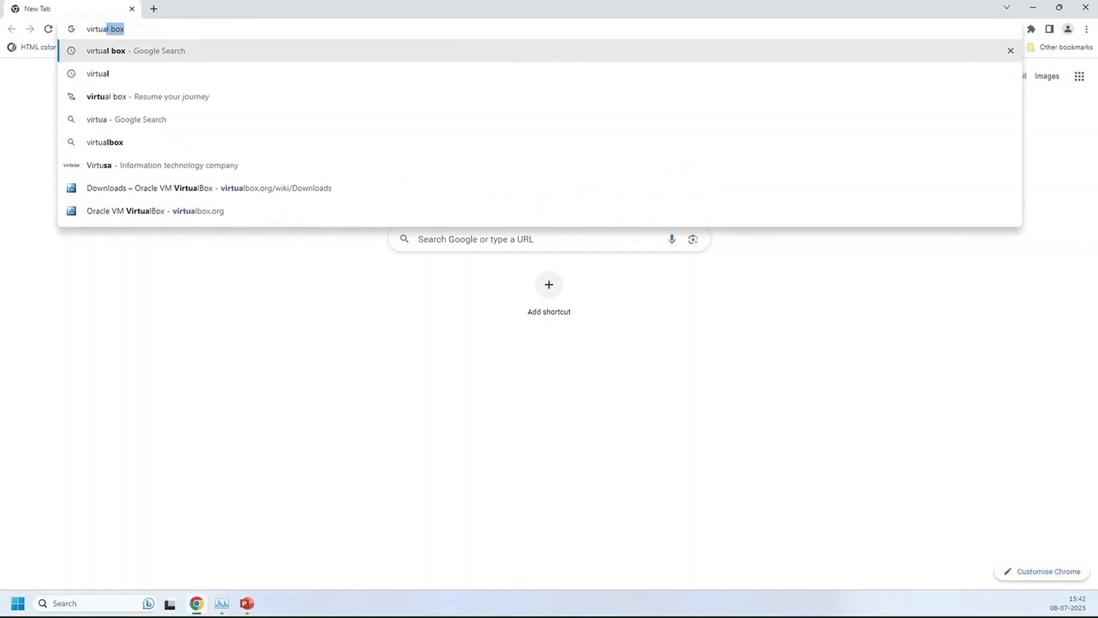
text( box)
key(Return)
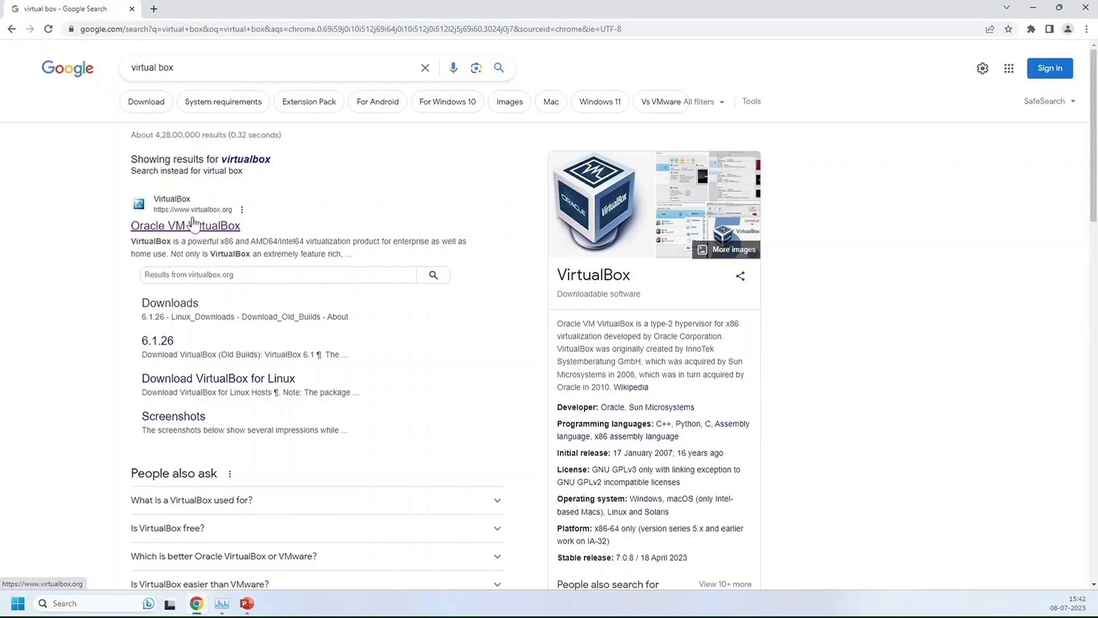
click(225, 233)
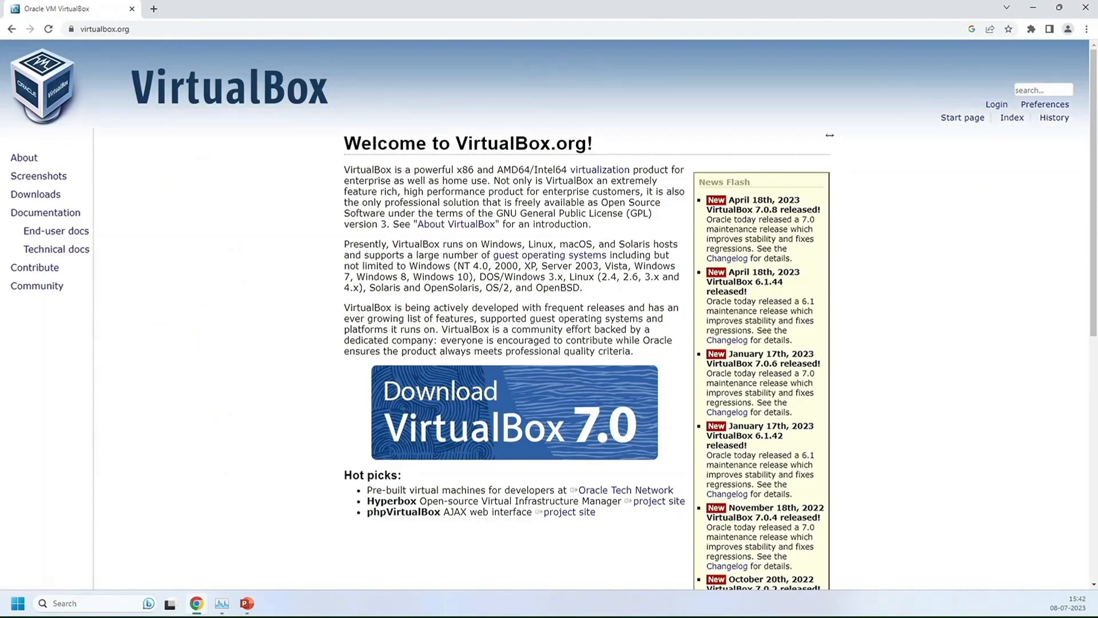
Open the VirtualBox 7.0 download page and download the 7.0.8 platform package for Windows hosts.
click(538, 422)
drag(345, 261, 424, 262)
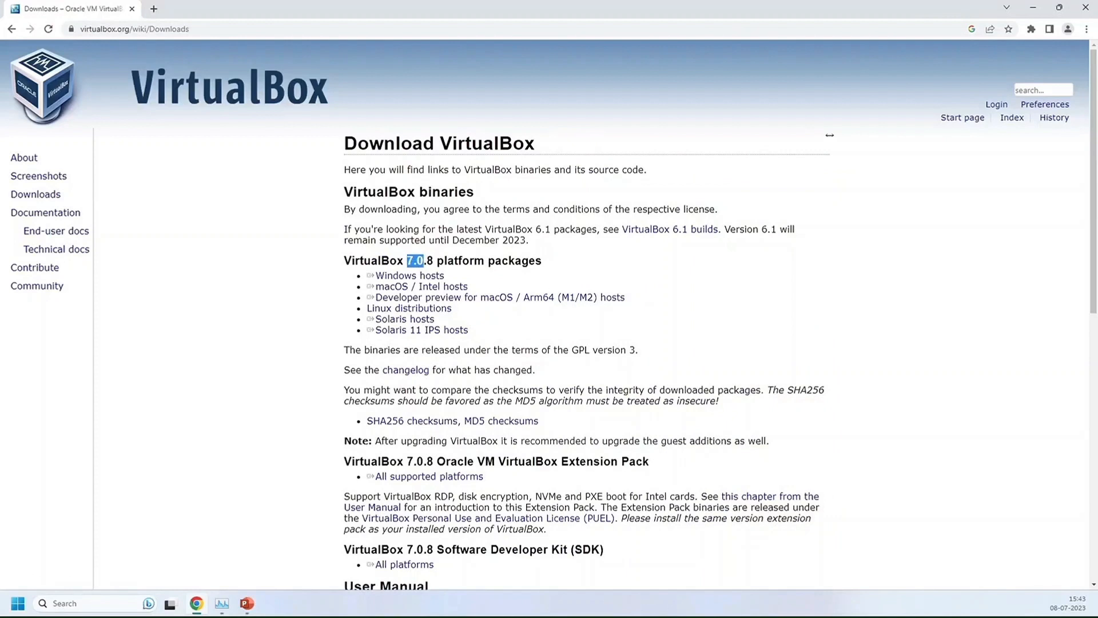
click(617, 269)
drag(618, 269, 438, 286)
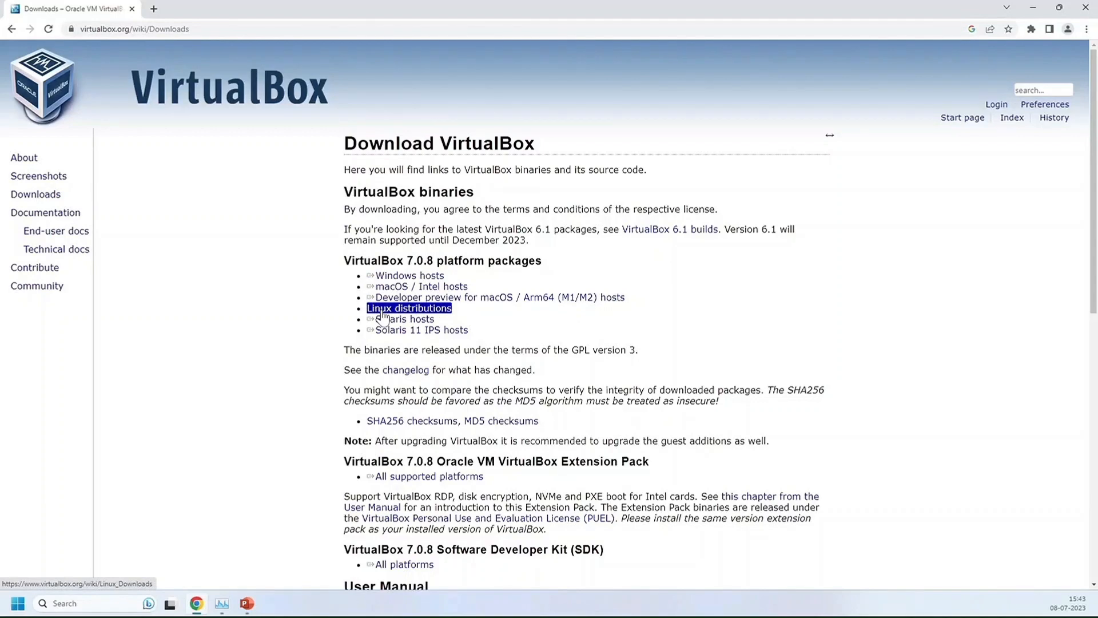
click(408, 276)
Download the VirtualBox 7.0.8 Extension Pack for all supported platforms, matching the version of the platform package.
scroll(657, 355, down, 2)
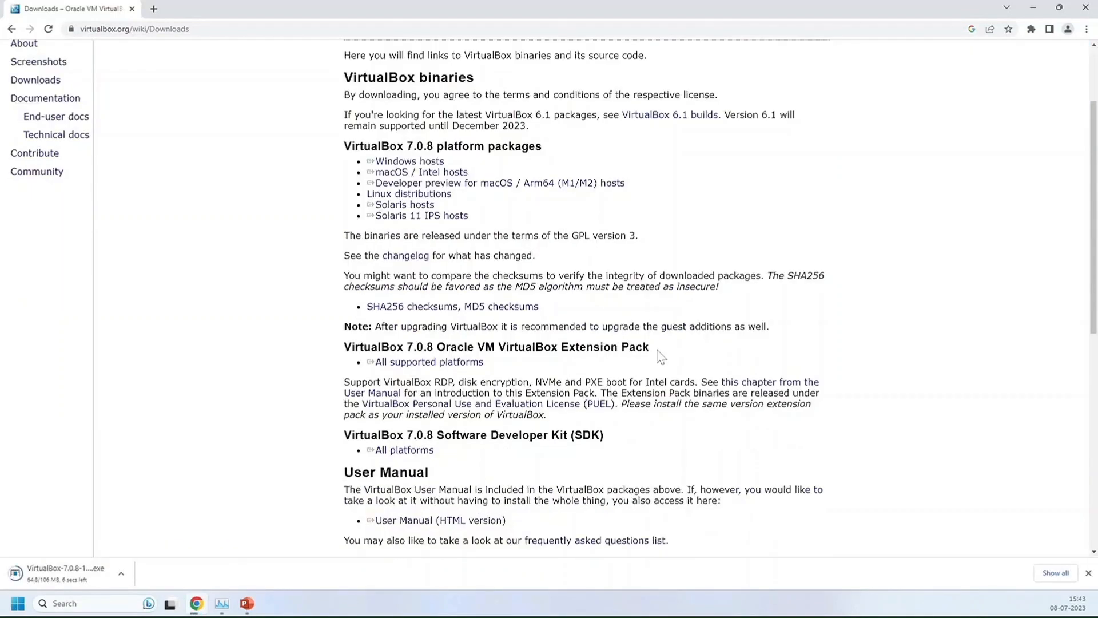
drag(650, 347, 498, 348)
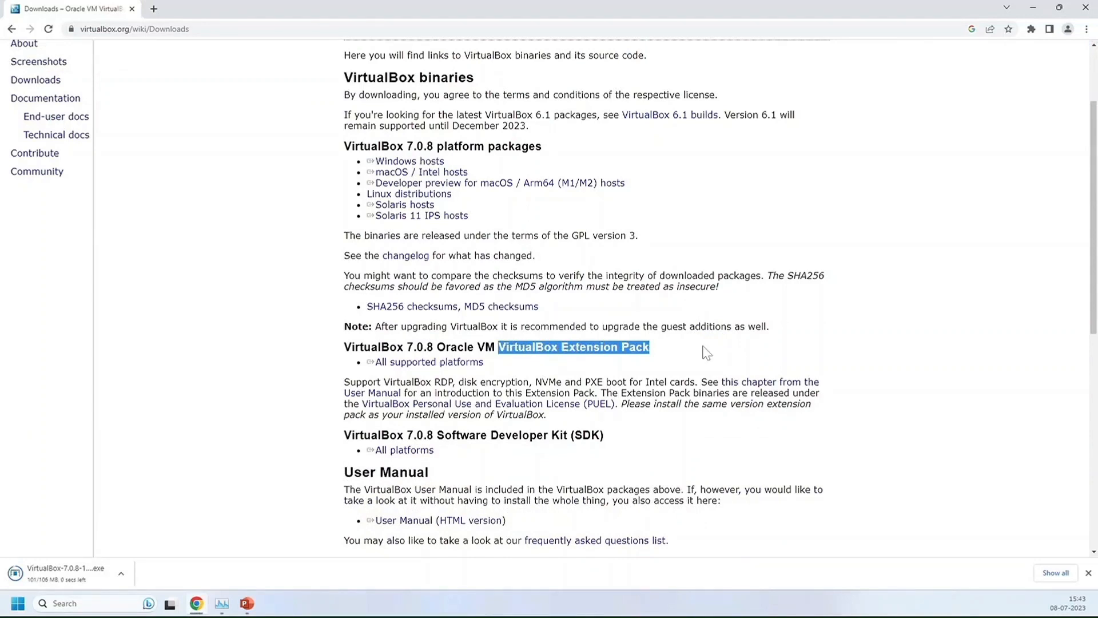
drag(459, 382, 514, 382)
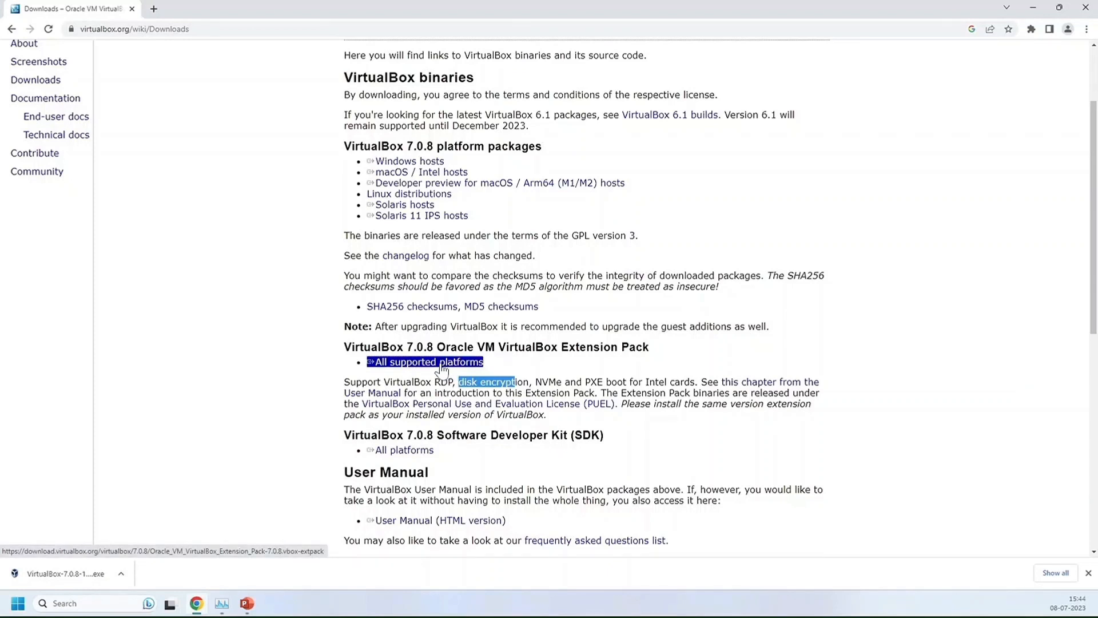
drag(407, 147, 434, 146)
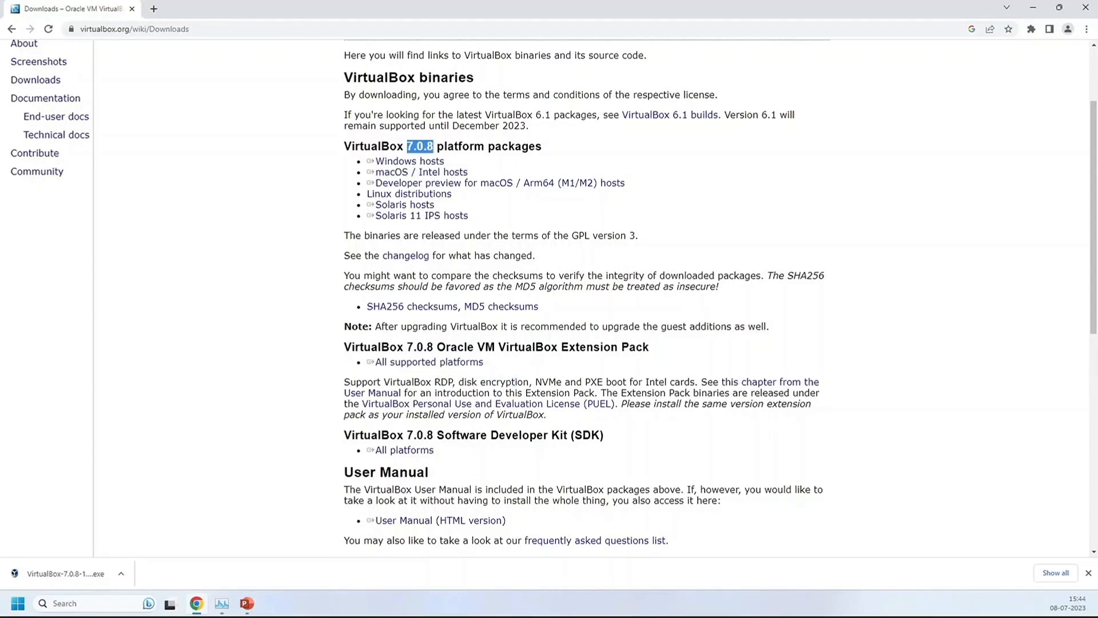
drag(404, 347, 433, 347)
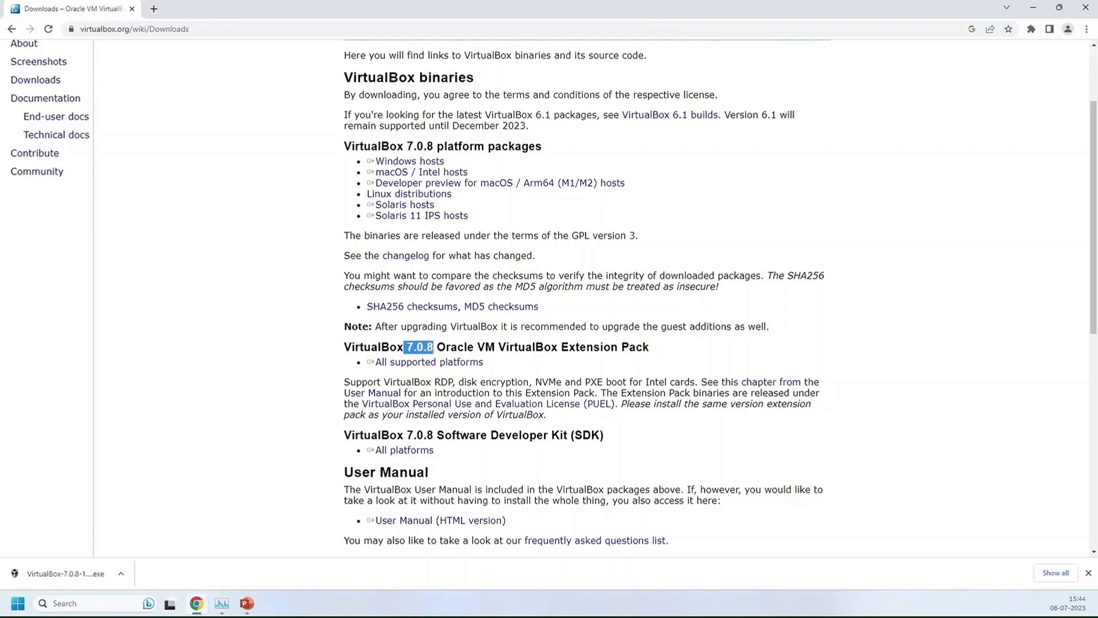
click(435, 362)
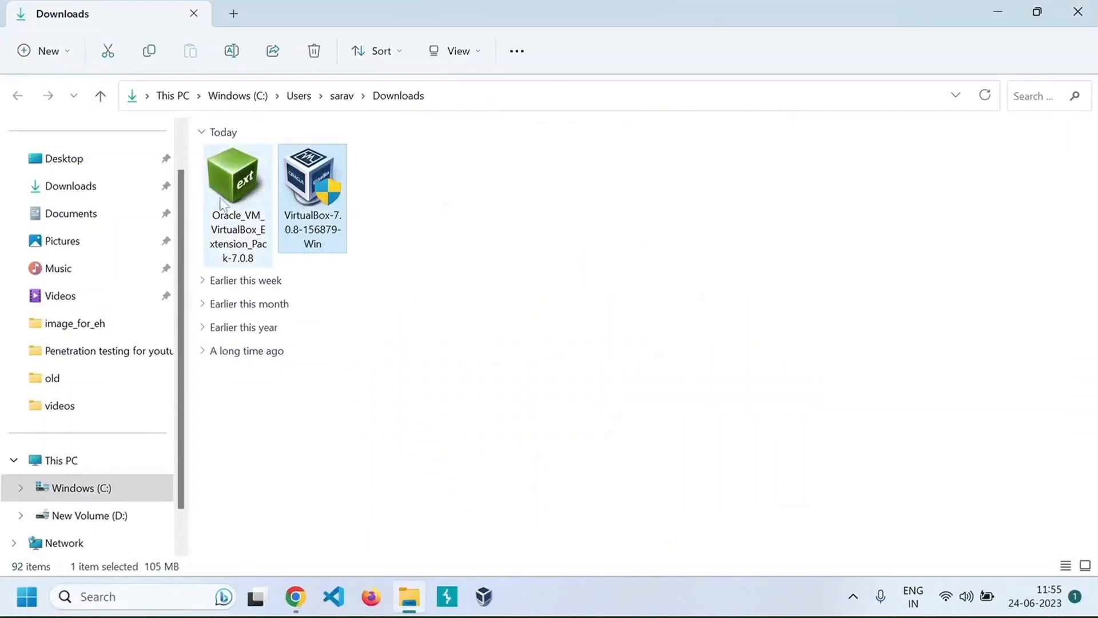
Install VirtualBox 7.0.8 from the downloaded Windows installer with the default features, and start it once setup finishes.
double_click(323, 231)
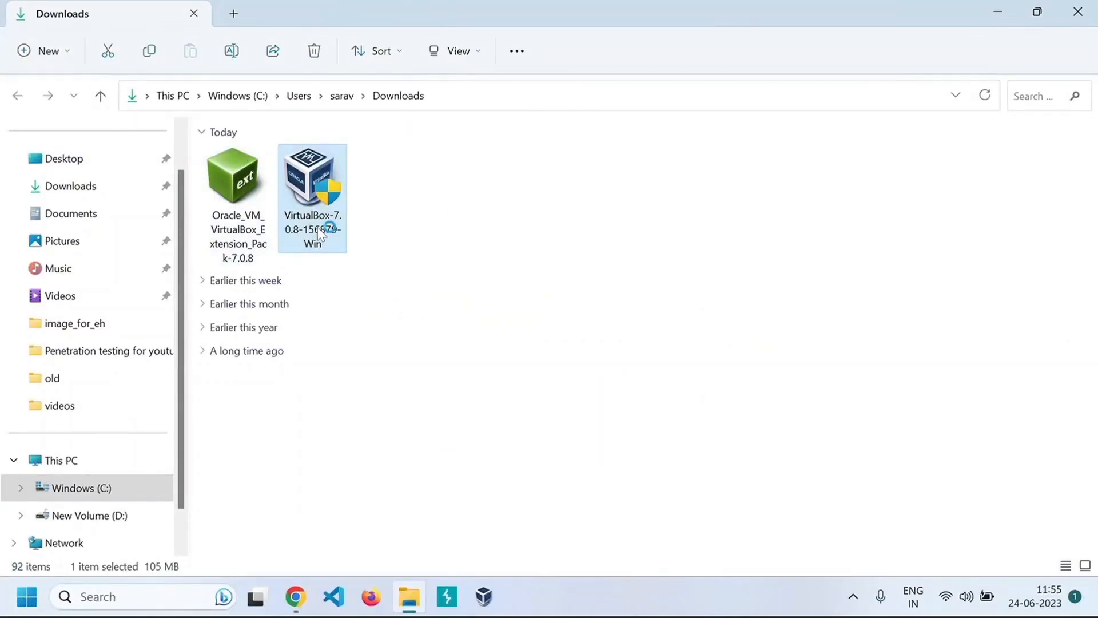
click(642, 437)
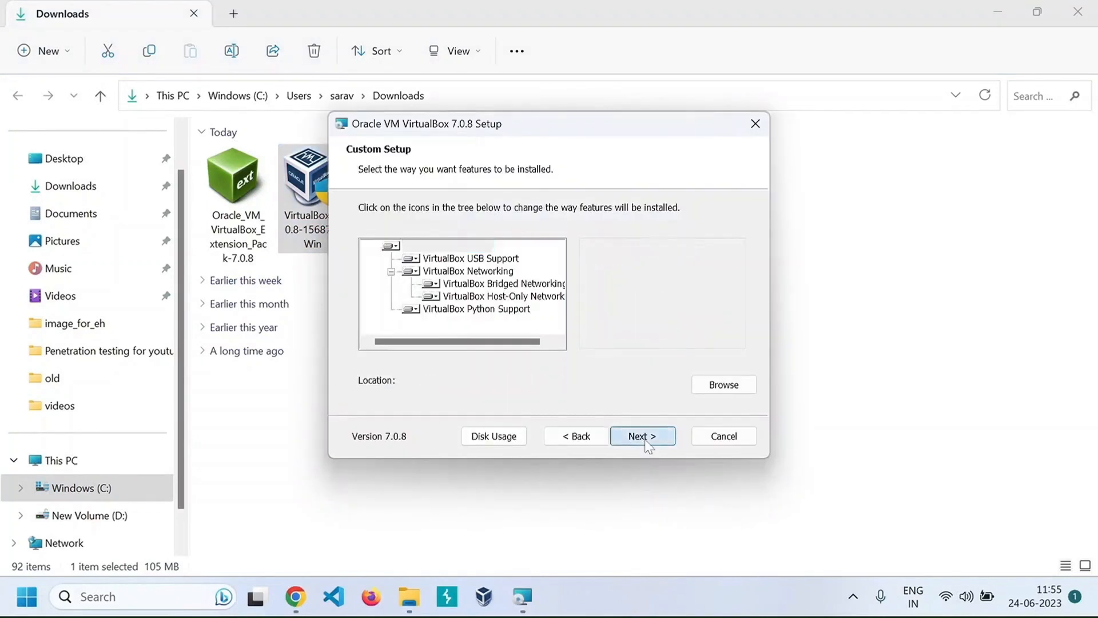
click(643, 437)
click(643, 436)
click(643, 436)
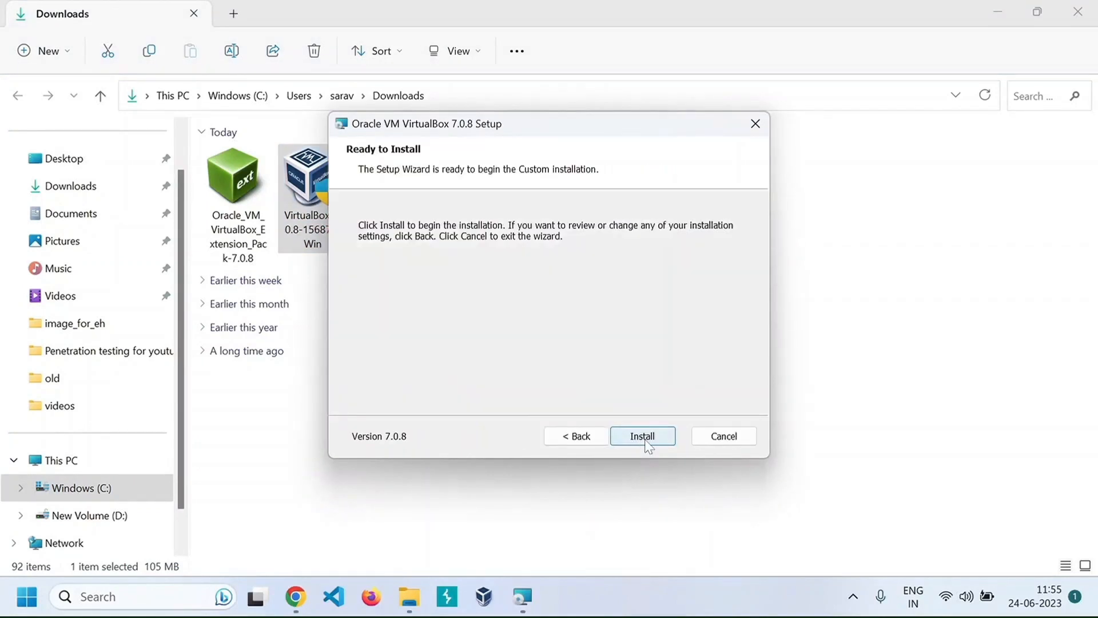
click(646, 443)
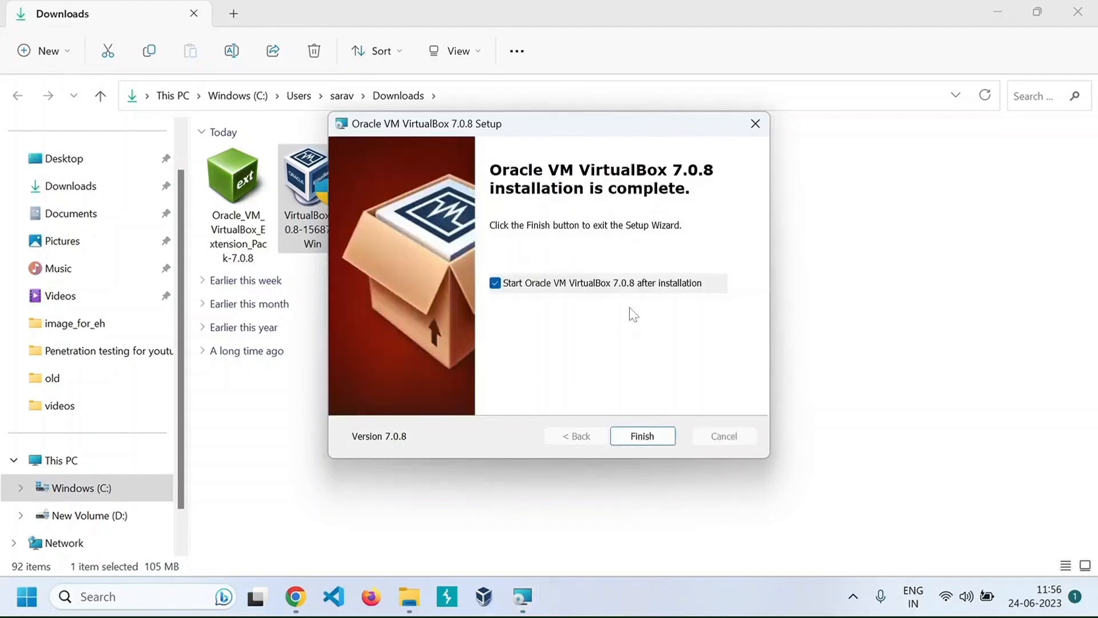
click(642, 436)
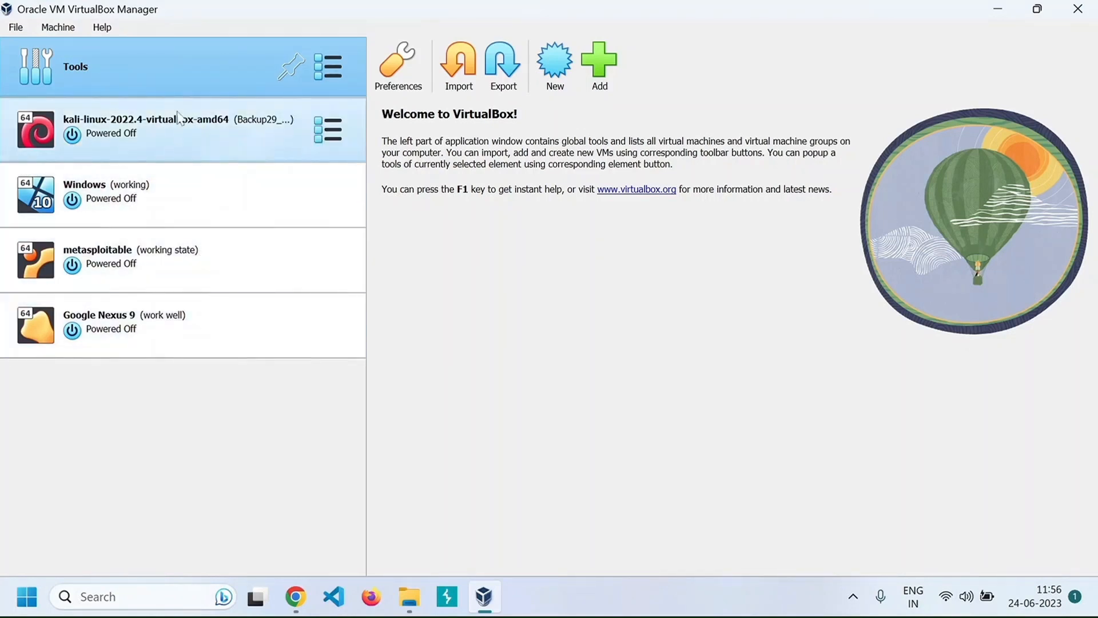
Open the downloaded 7.0.8 Extension Pack from the Downloads folder, upgrade the existing one and accept its license.
click(1037, 10)
click(1040, 13)
click(978, 11)
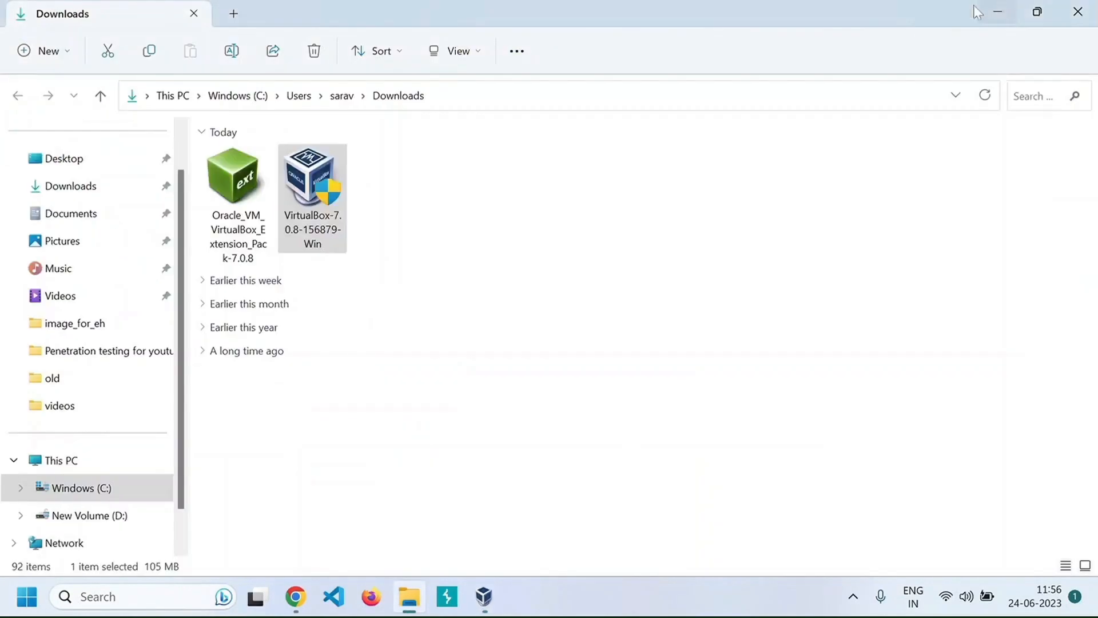
click(252, 208)
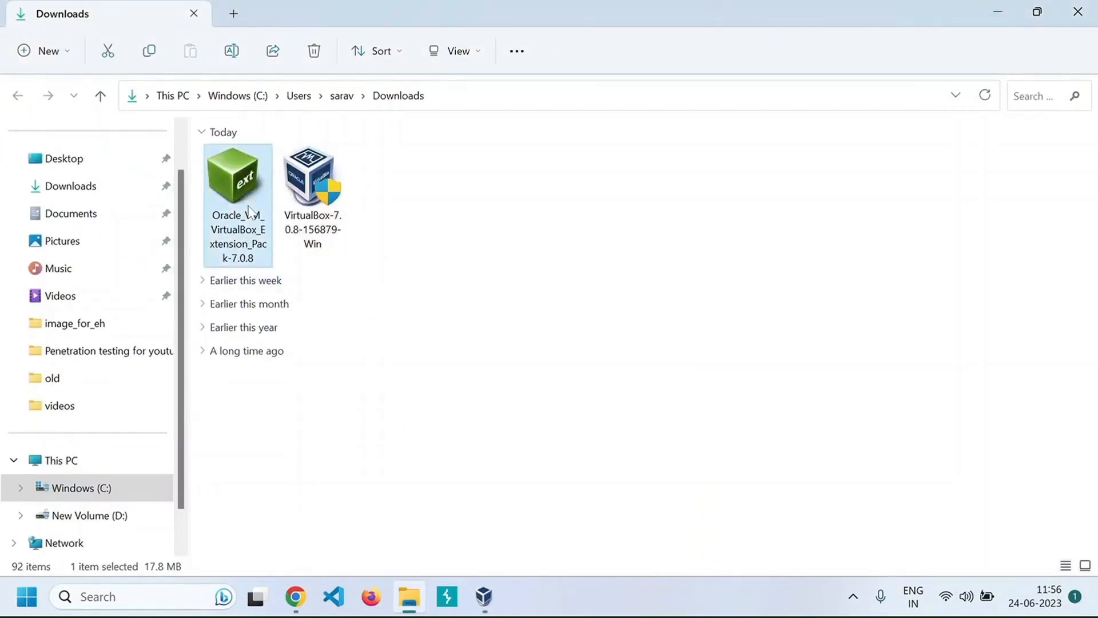
double_click(250, 211)
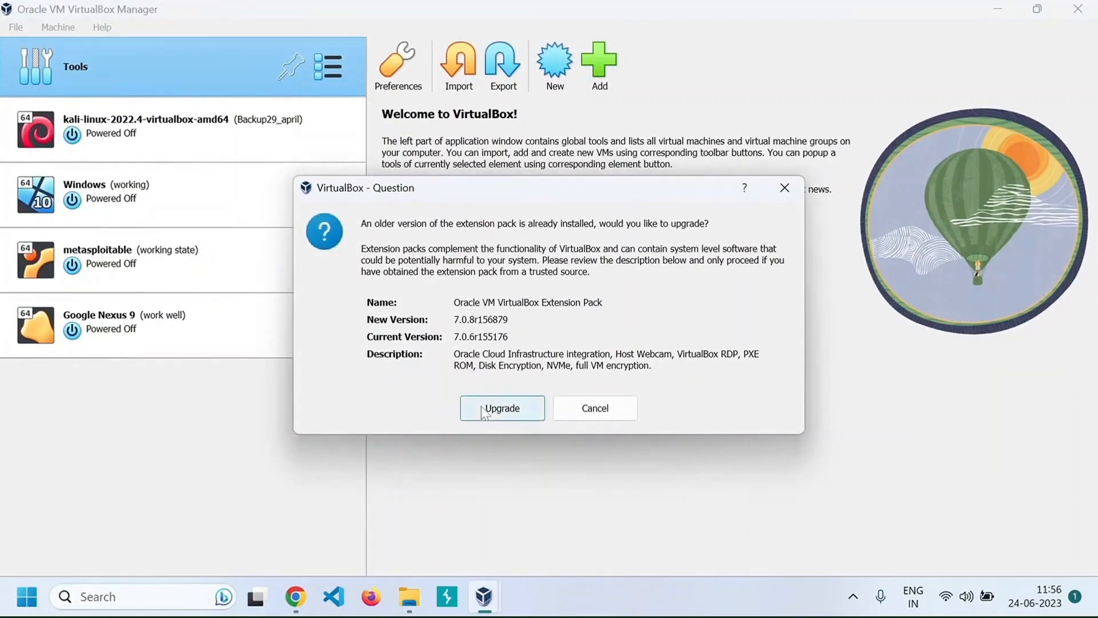
click(501, 408)
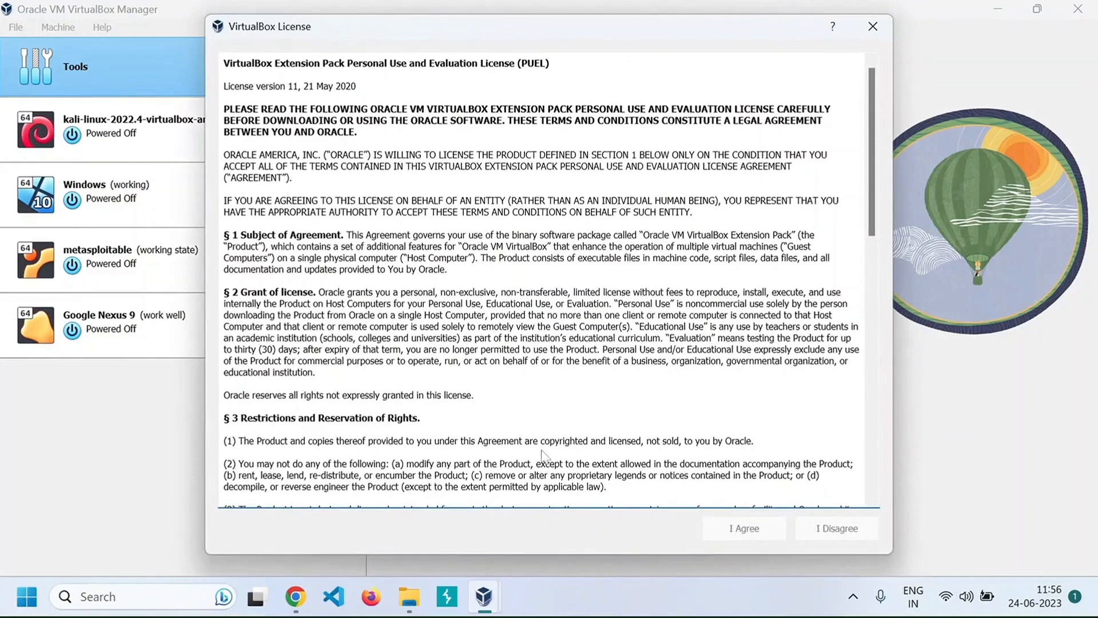
scroll(542, 455, down, 20)
click(744, 528)
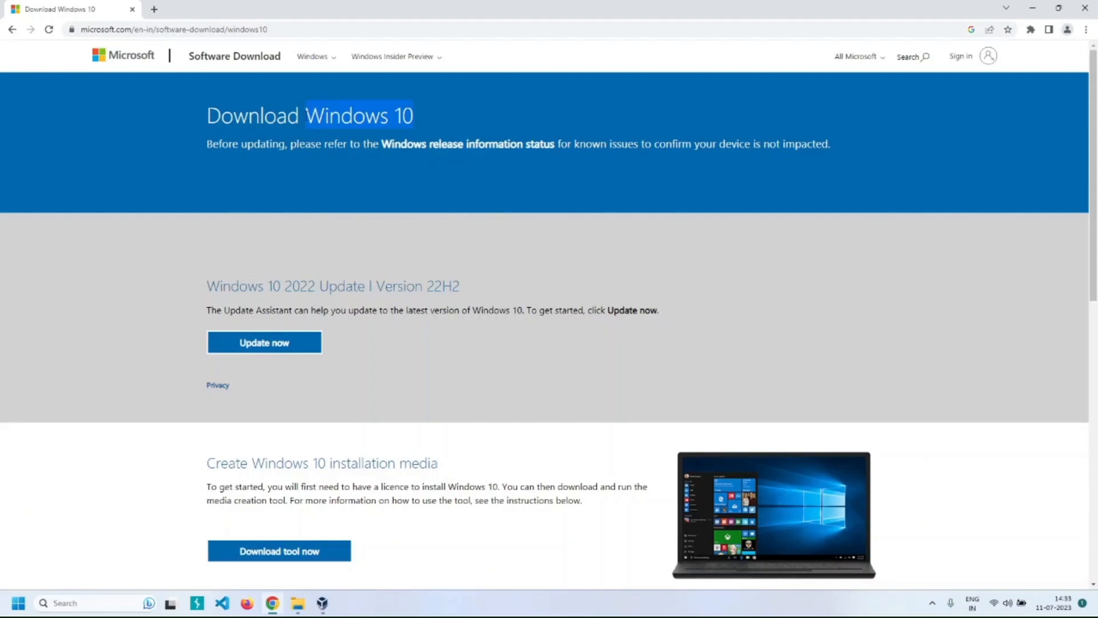
Search for "windows 10 download" in a new browser tab and open Microsoft's Windows 10 disc image result.
key(ctrl+t)
text(wind)
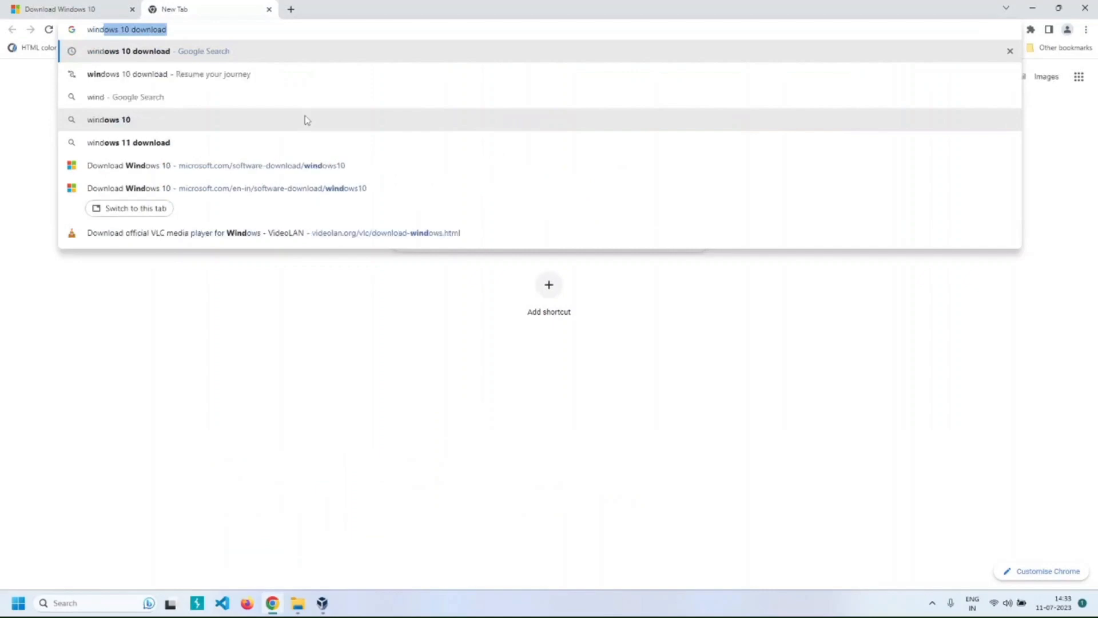
text(ow)
key(Right)
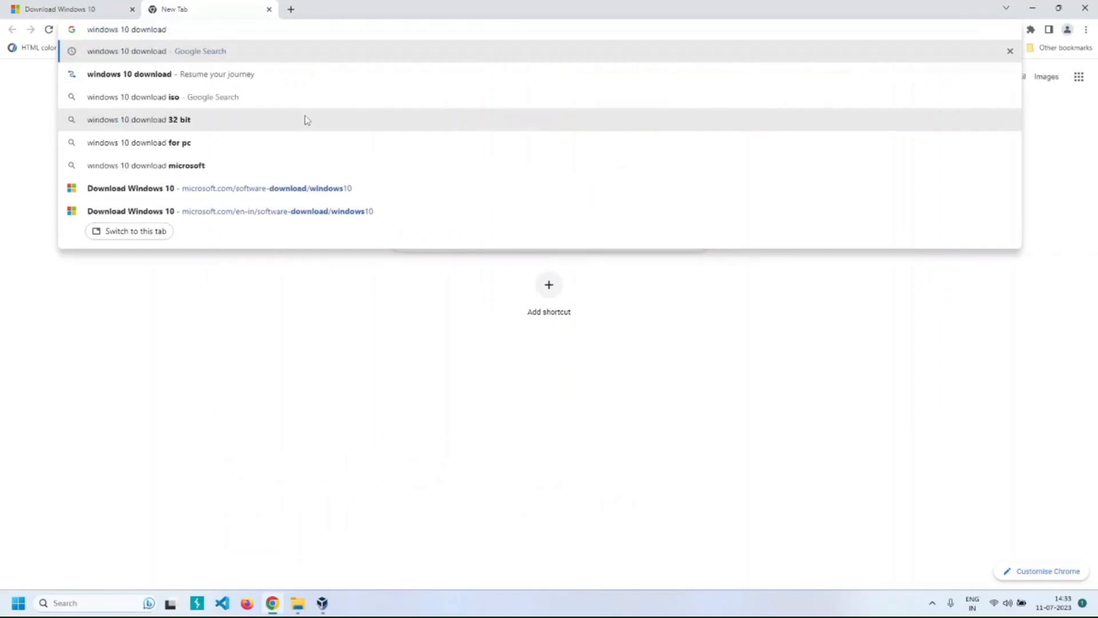
key(Return)
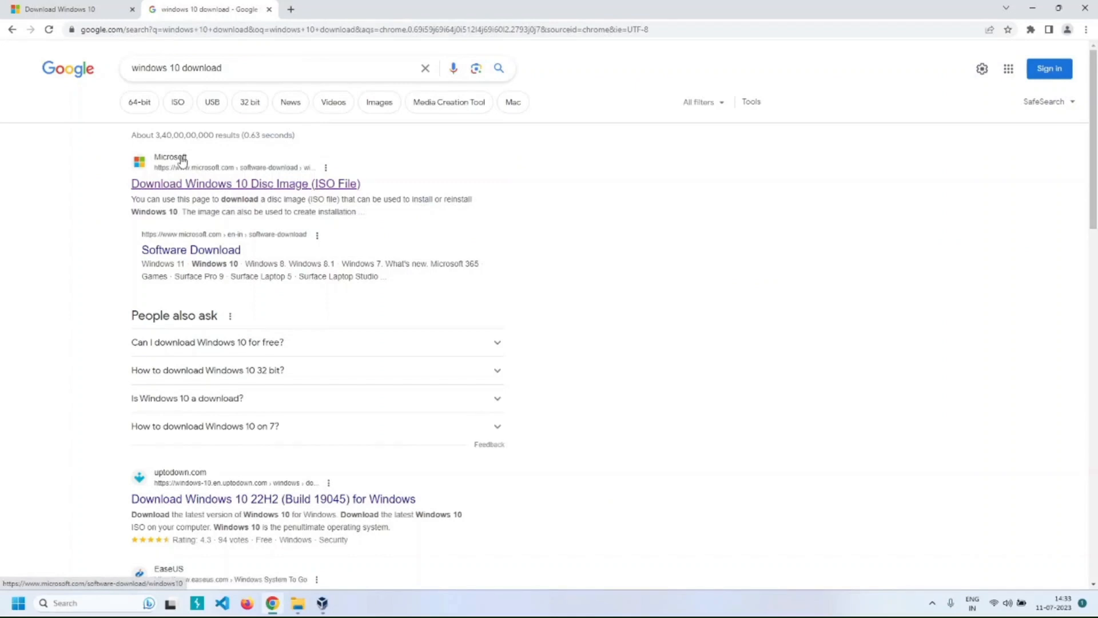
click(179, 184)
Run the downloaded MediaCreationTool22H2 from the Downloads folder and accept the Microsoft license terms.
scroll(222, 223, down, 3)
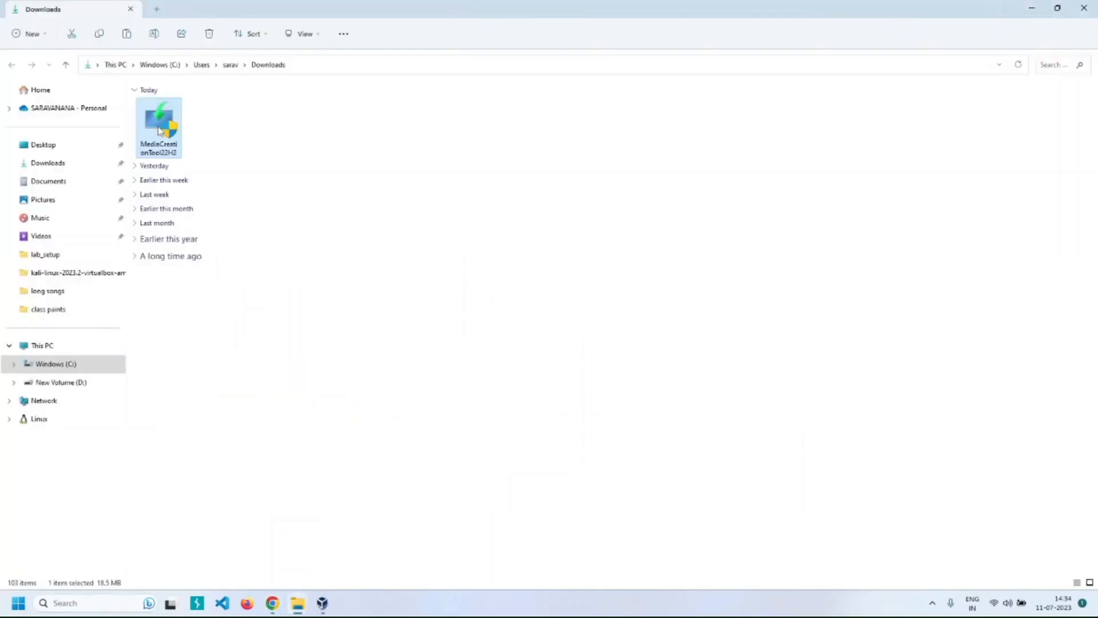
double_click(160, 129)
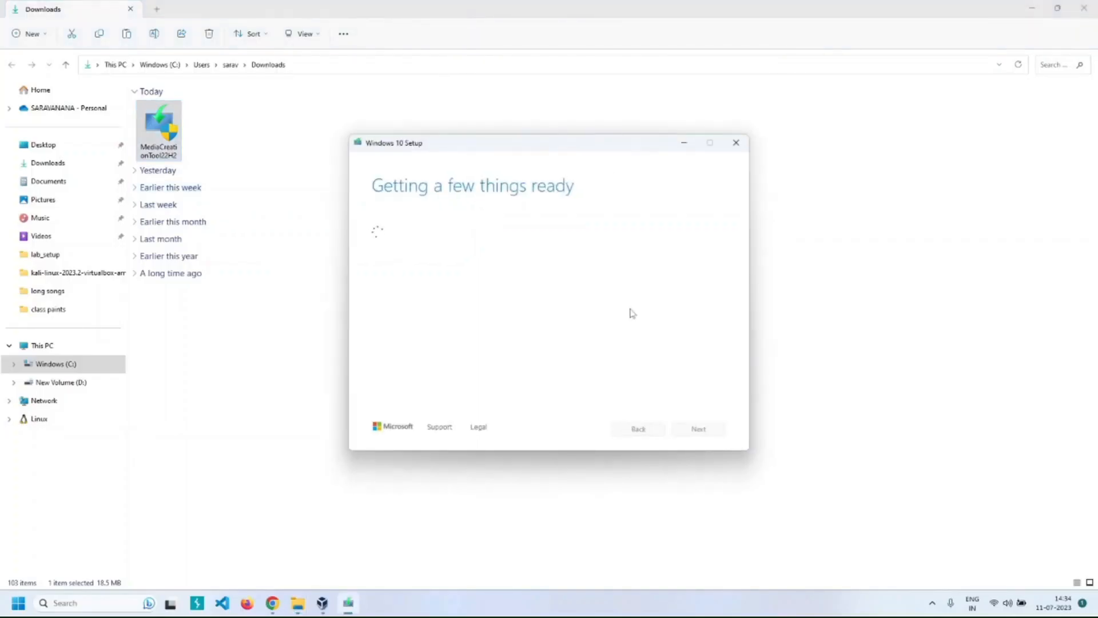
drag(584, 145, 519, 119)
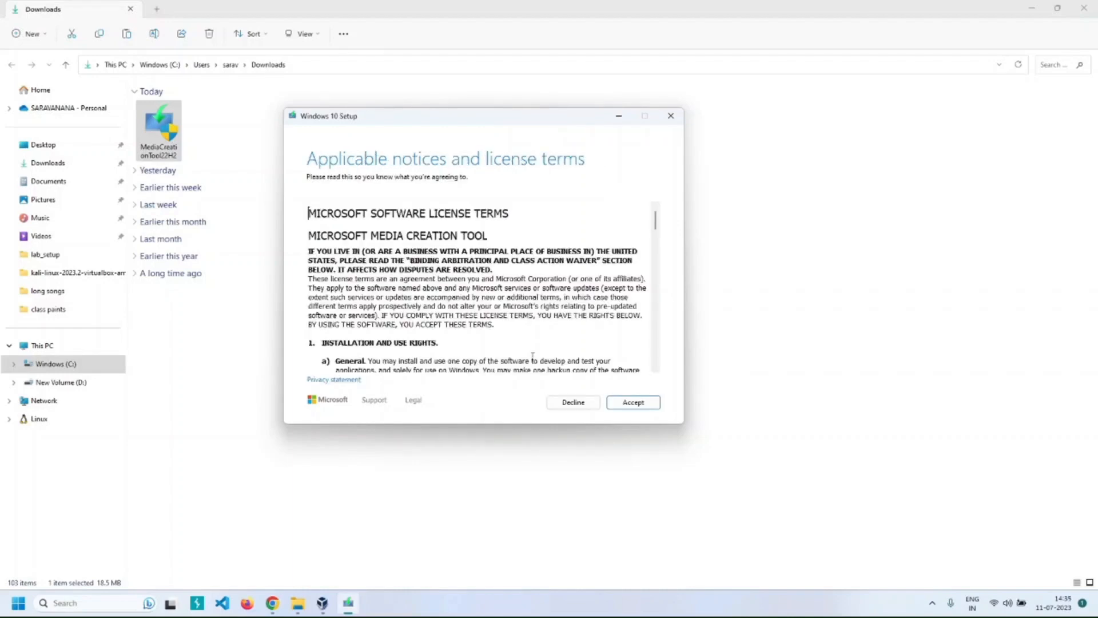
scroll(539, 327, down, 15)
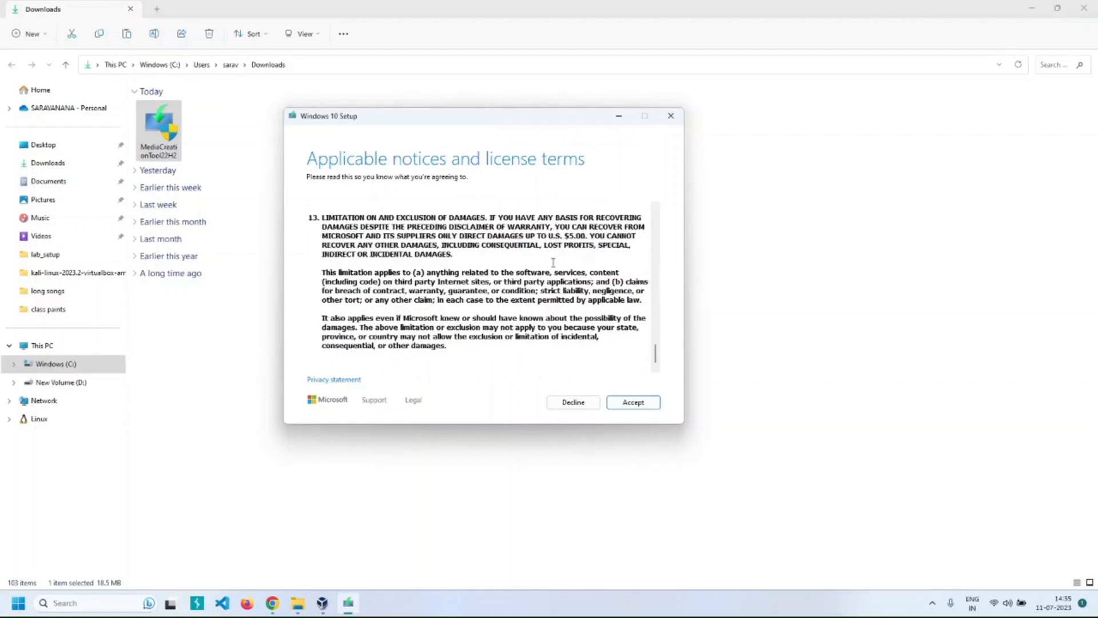
click(641, 403)
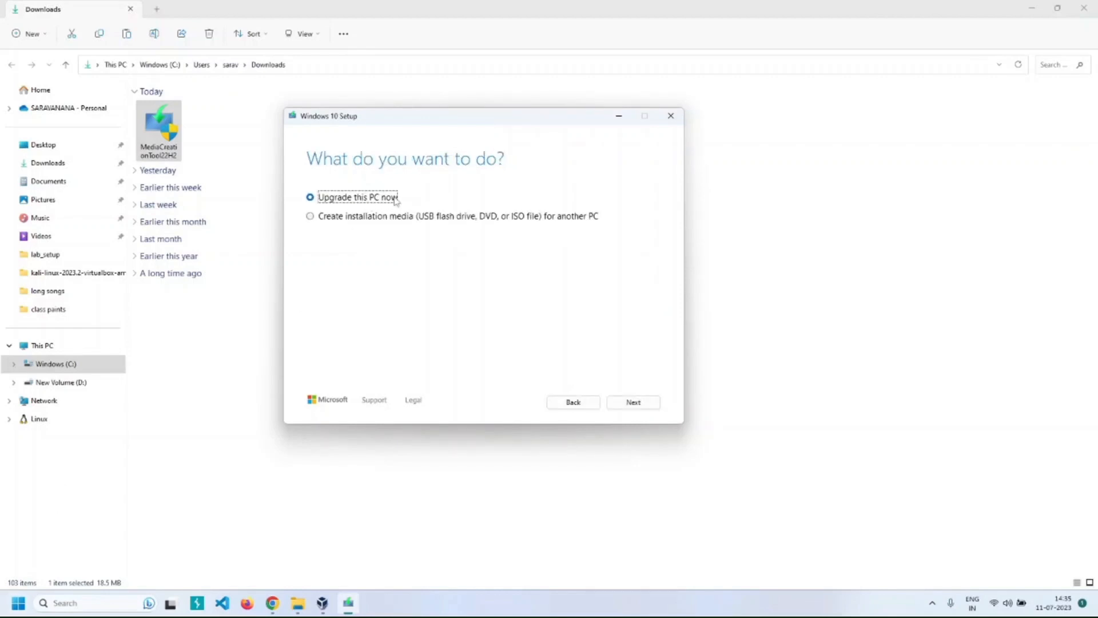
Choose to create installation media for another PC, keeping the recommended language, edition and architecture, with ISO file as the media.
click(312, 217)
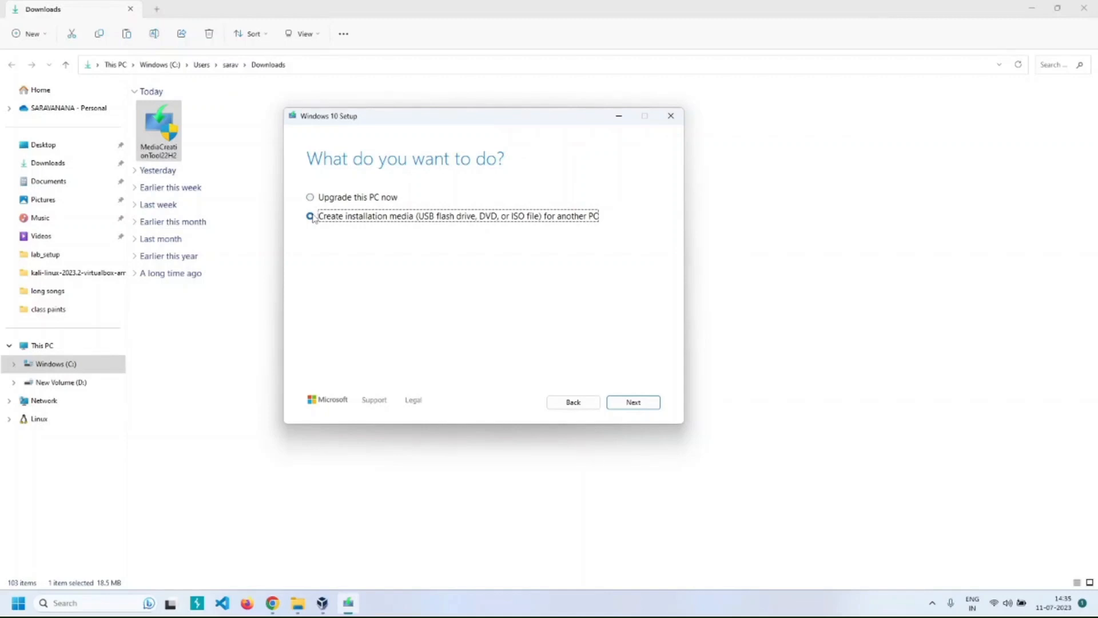
click(624, 402)
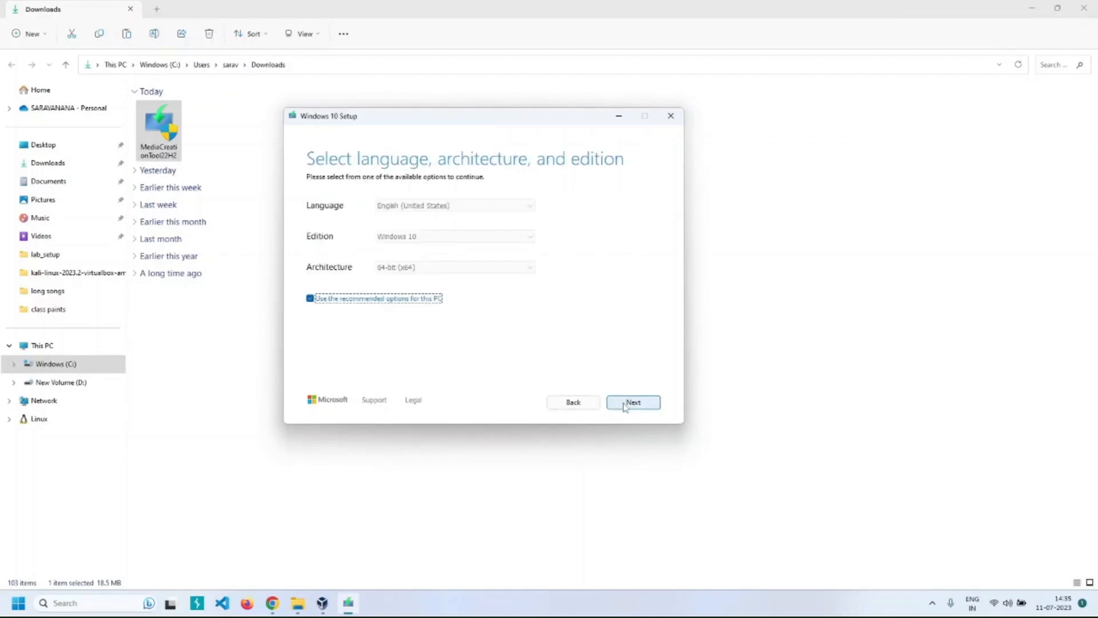
click(633, 403)
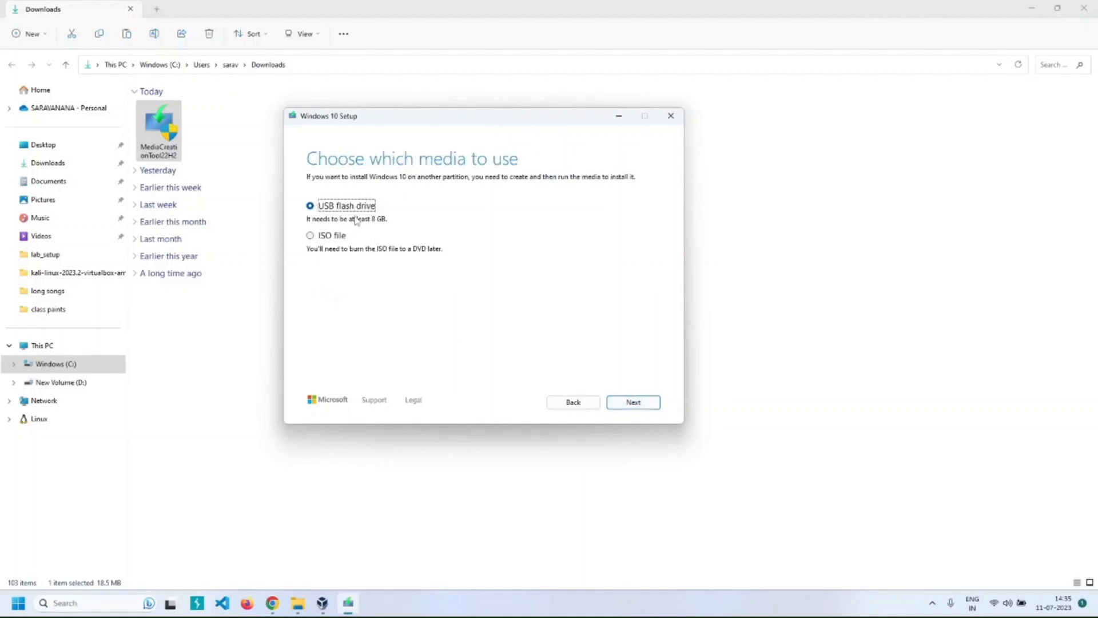
click(310, 236)
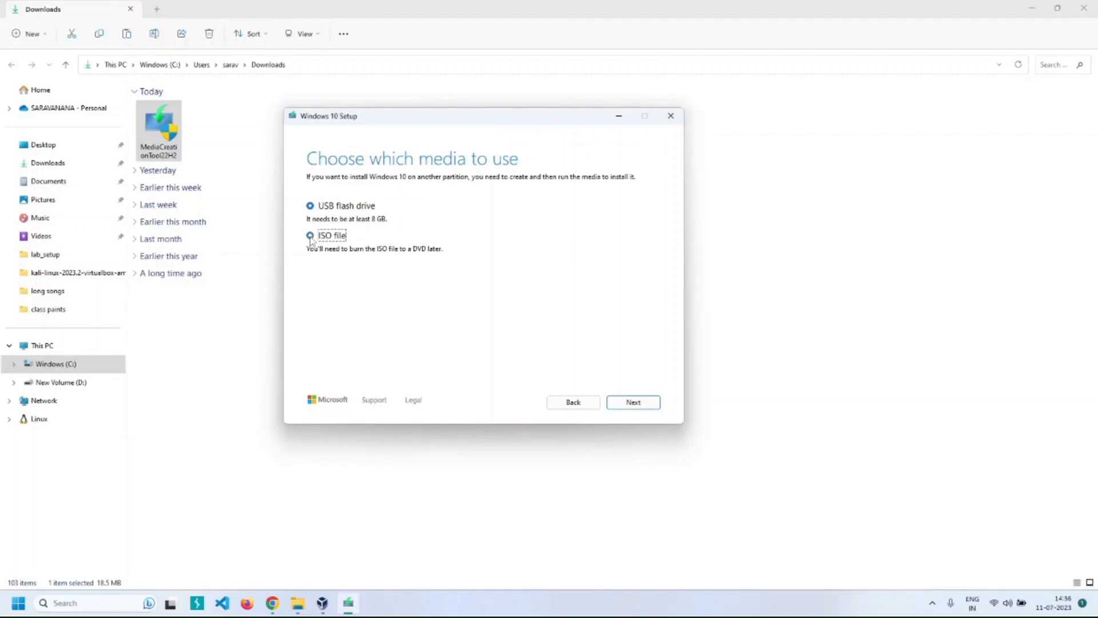
click(635, 402)
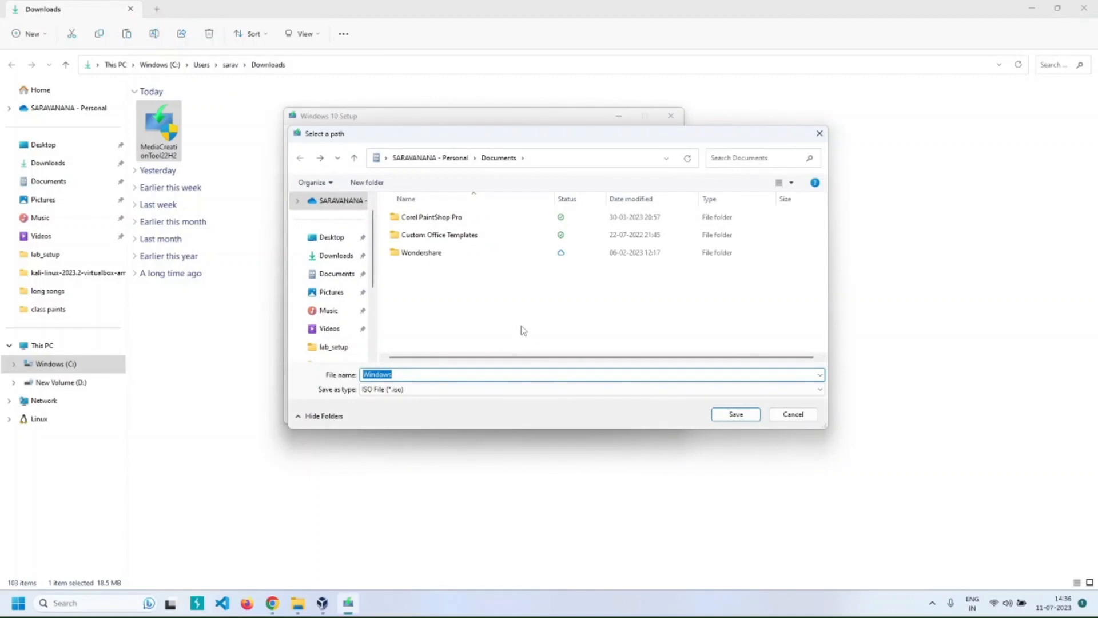
Save the ISO as Windows in the Downloads folder, finish Windows 10 Setup once it is created, and select the new file.
click(336, 255)
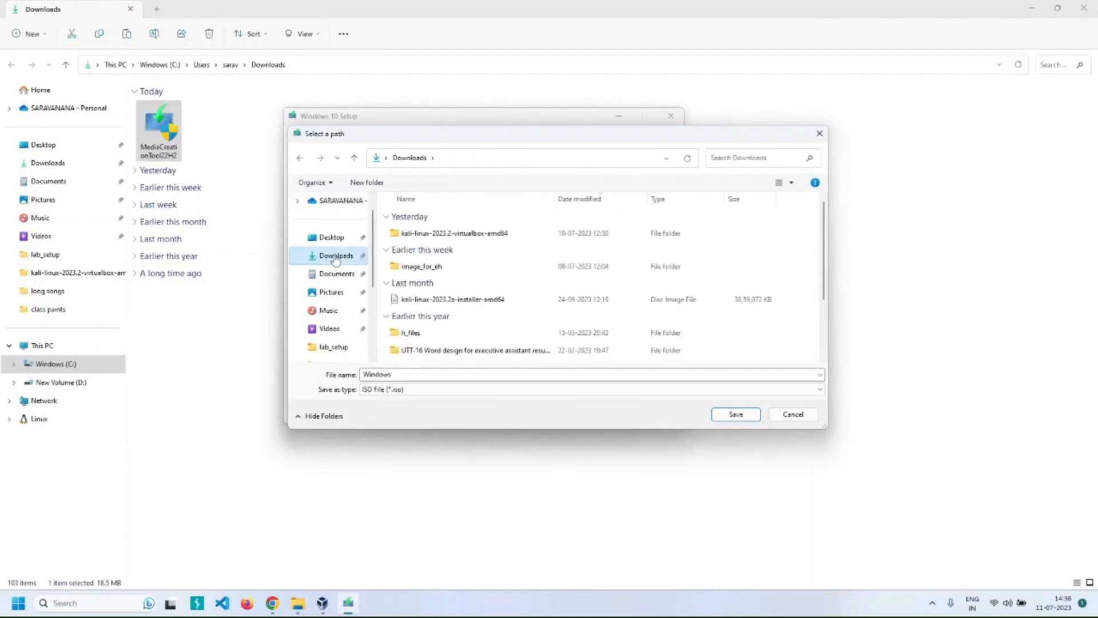
click(736, 414)
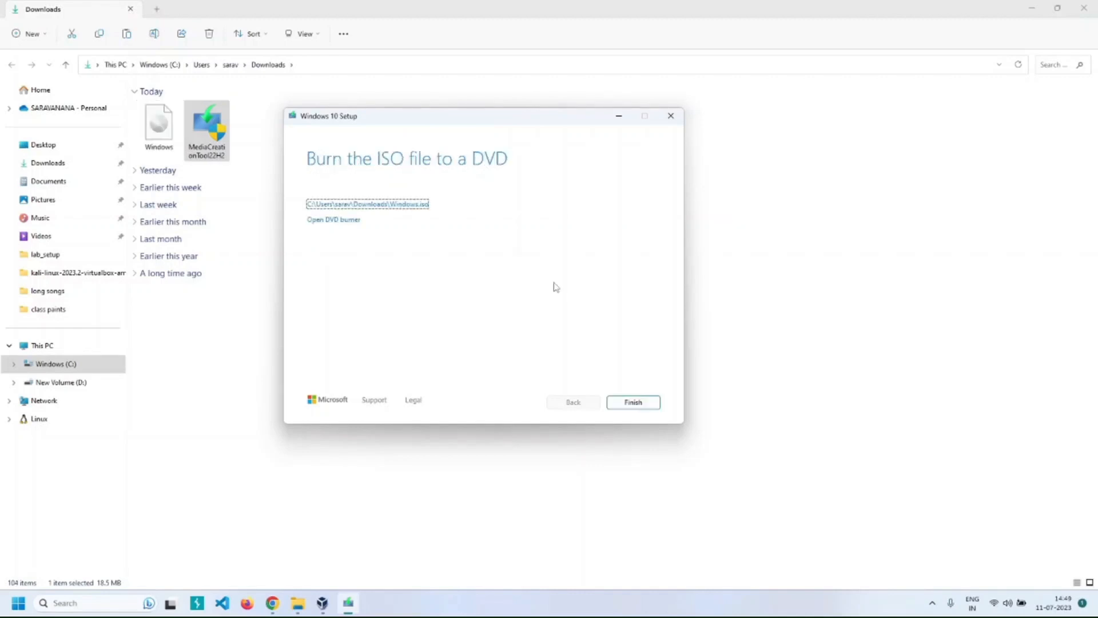
click(633, 402)
click(166, 140)
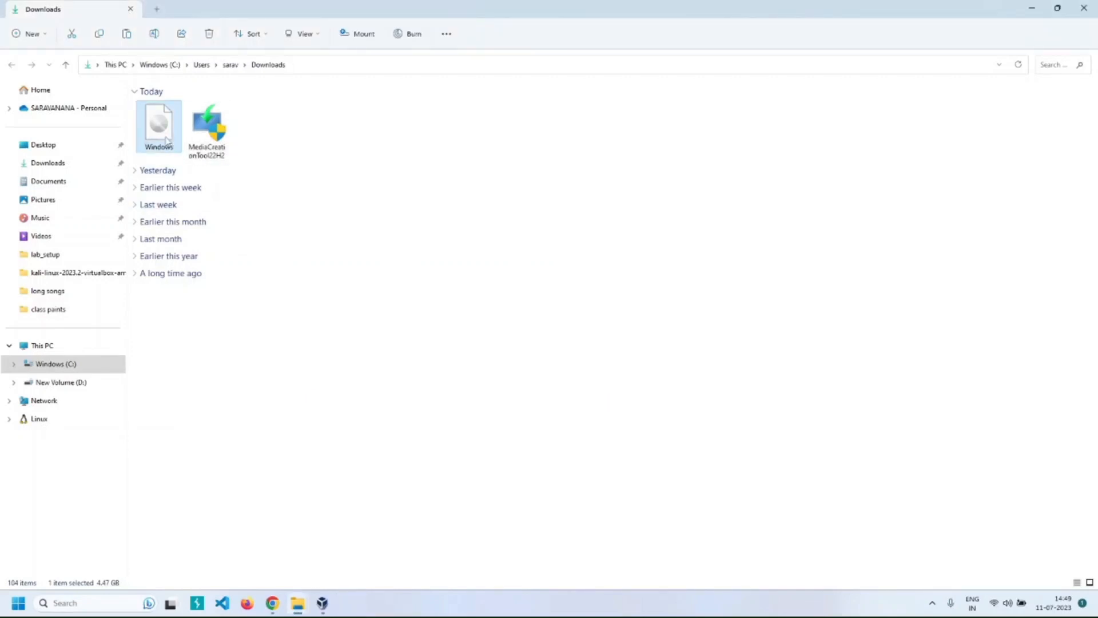
Switch to VirtualBox and start a new virtual machine named windows_for_pentest, with type Microsoft Windows and version Windows 10 (64-bit).
click(322, 603)
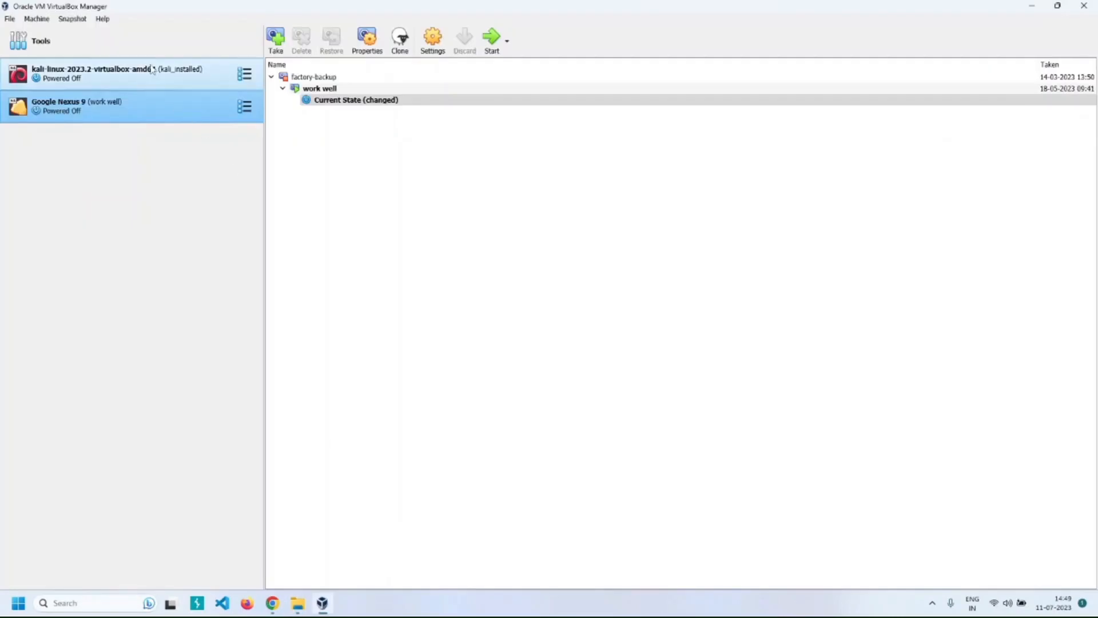
click(136, 39)
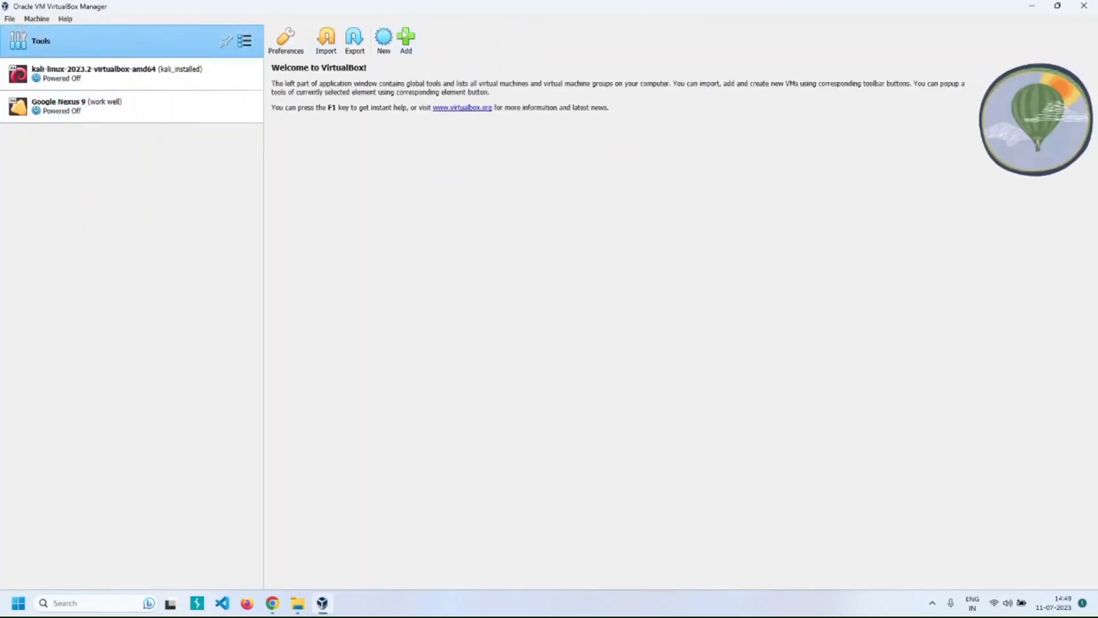
click(383, 40)
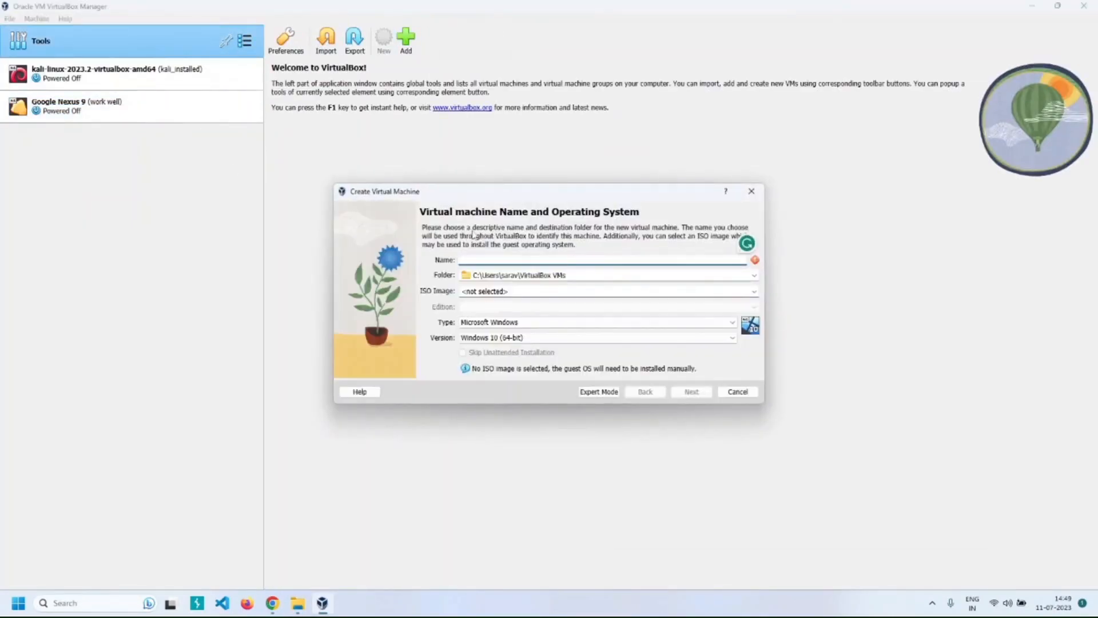
text(windows )
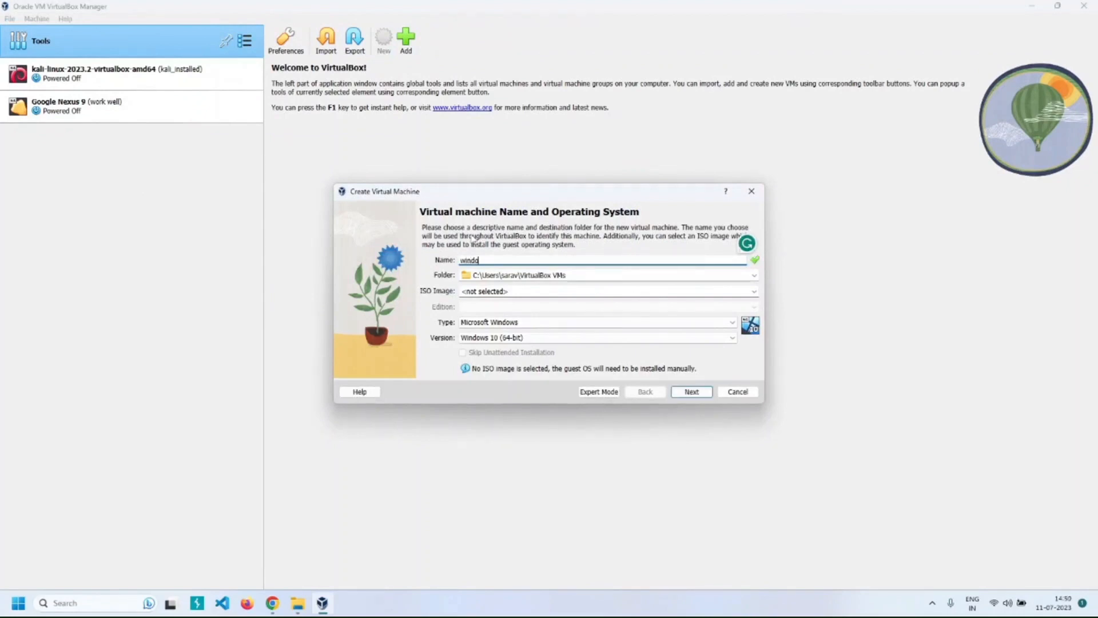
text(for_pentest)
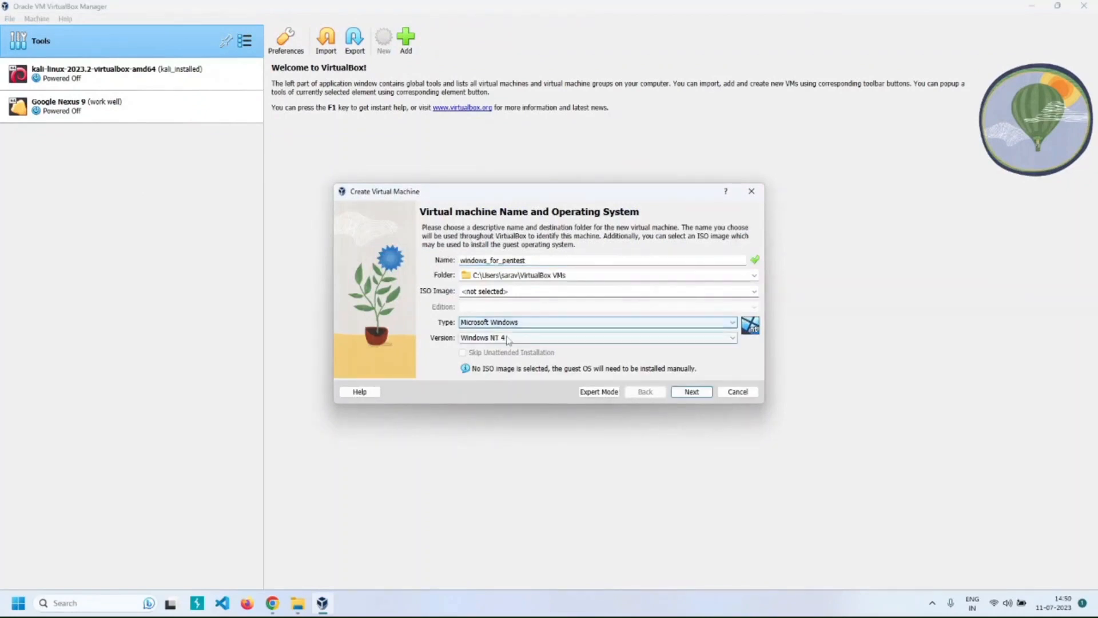
click(507, 339)
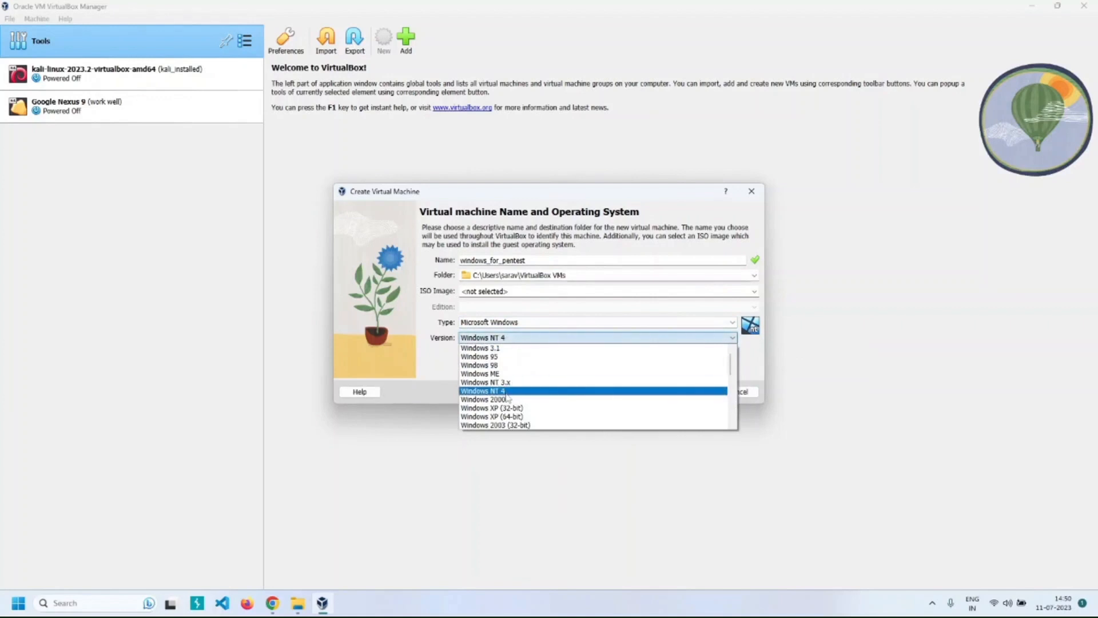
scroll(518, 373, down, 4)
scroll(518, 373, down, 3)
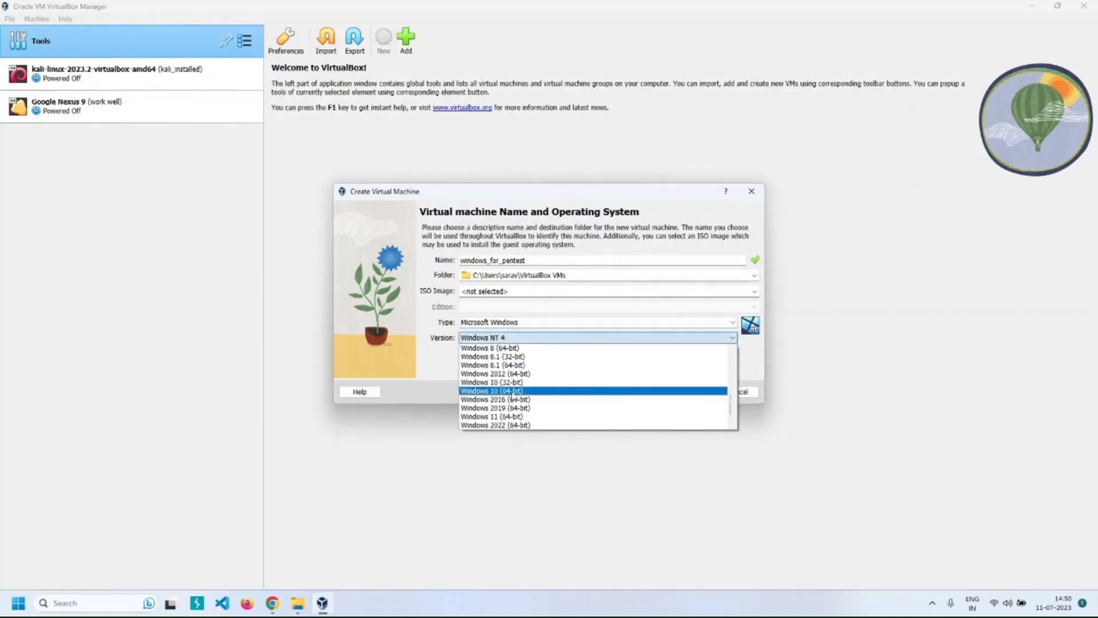
click(512, 394)
click(681, 391)
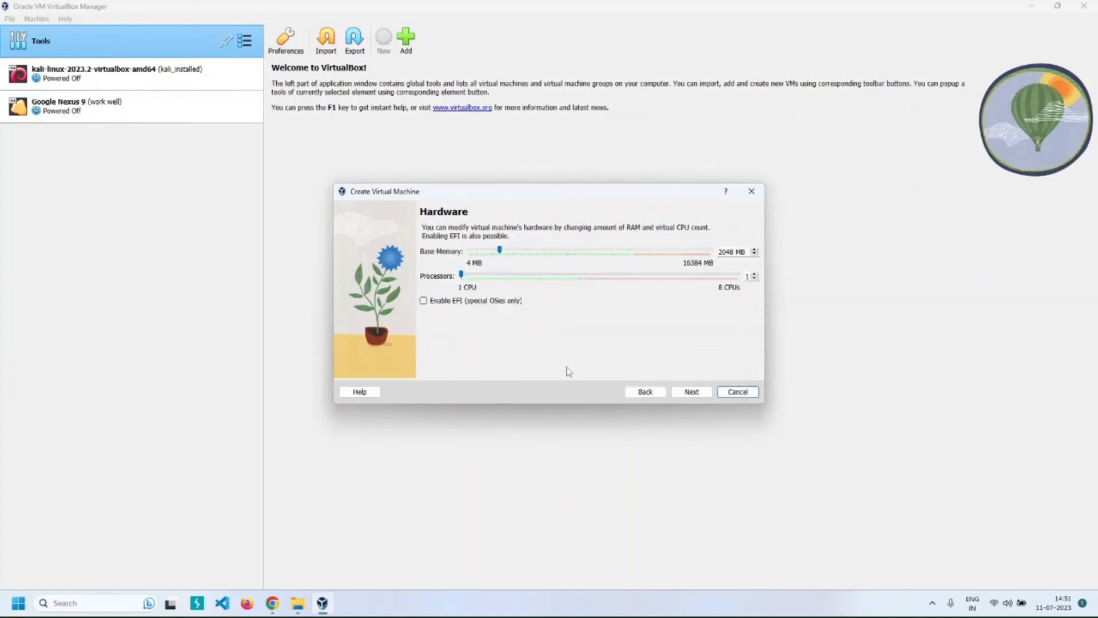
Give the machine 7063 MB of base memory, 4 processors and a new 50 GB virtual hard disk, review the summary and create it.
click(501, 252)
drag(502, 254, 577, 256)
key(Return)
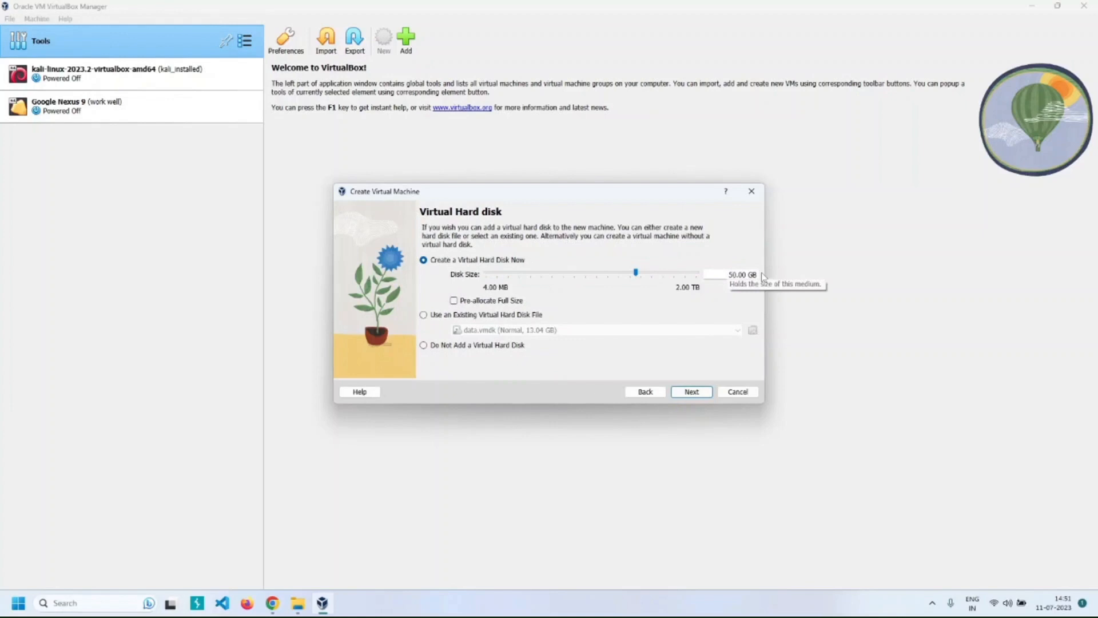
click(696, 394)
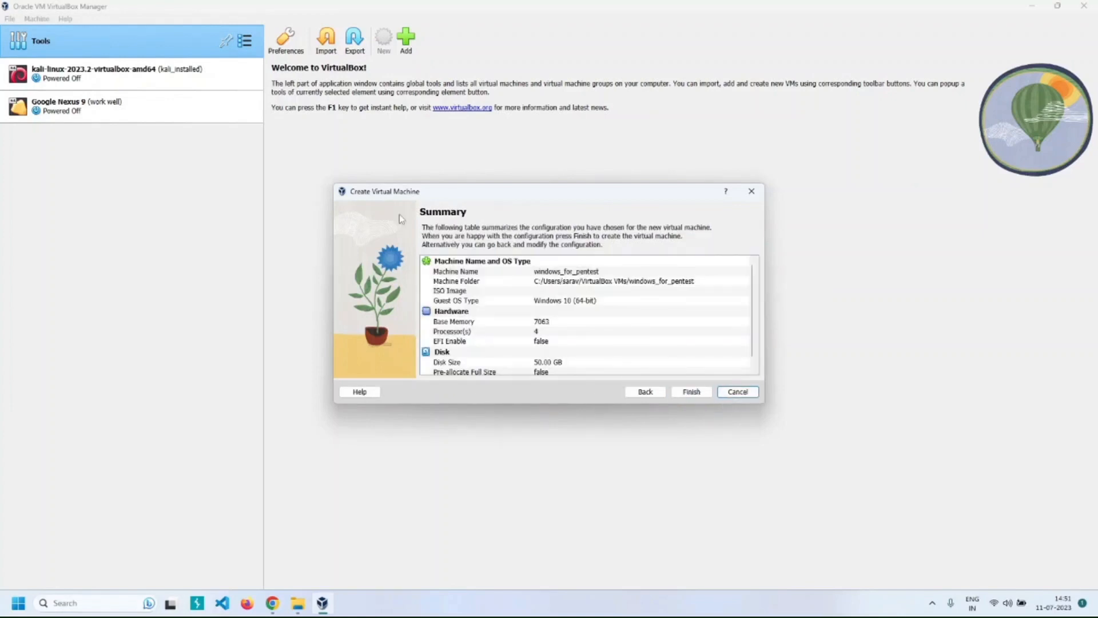
click(572, 272)
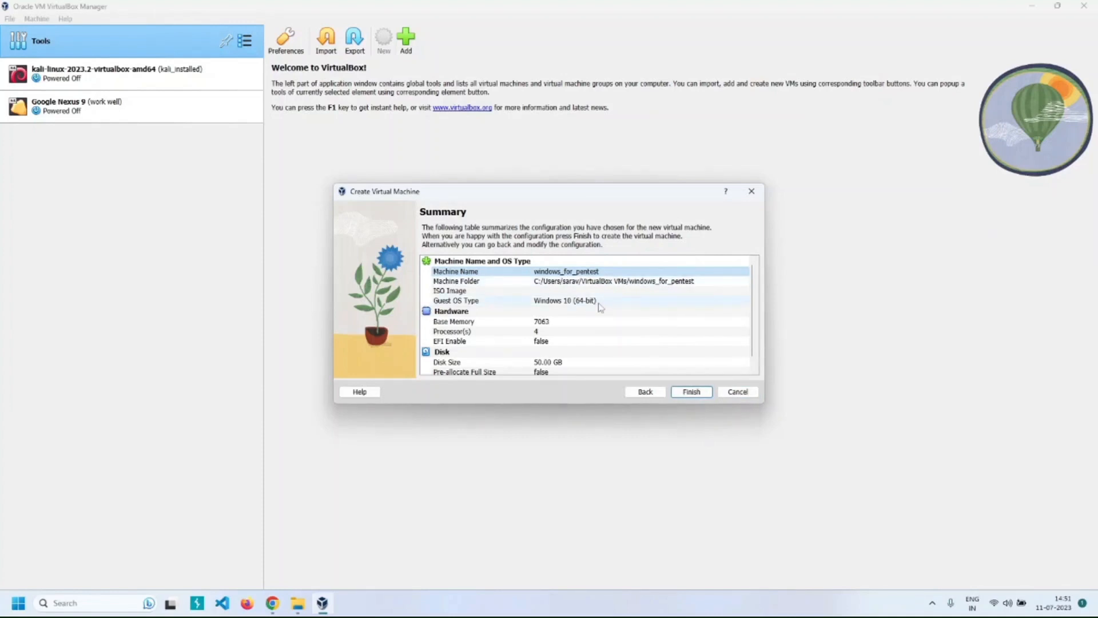
scroll(600, 308, down, 1)
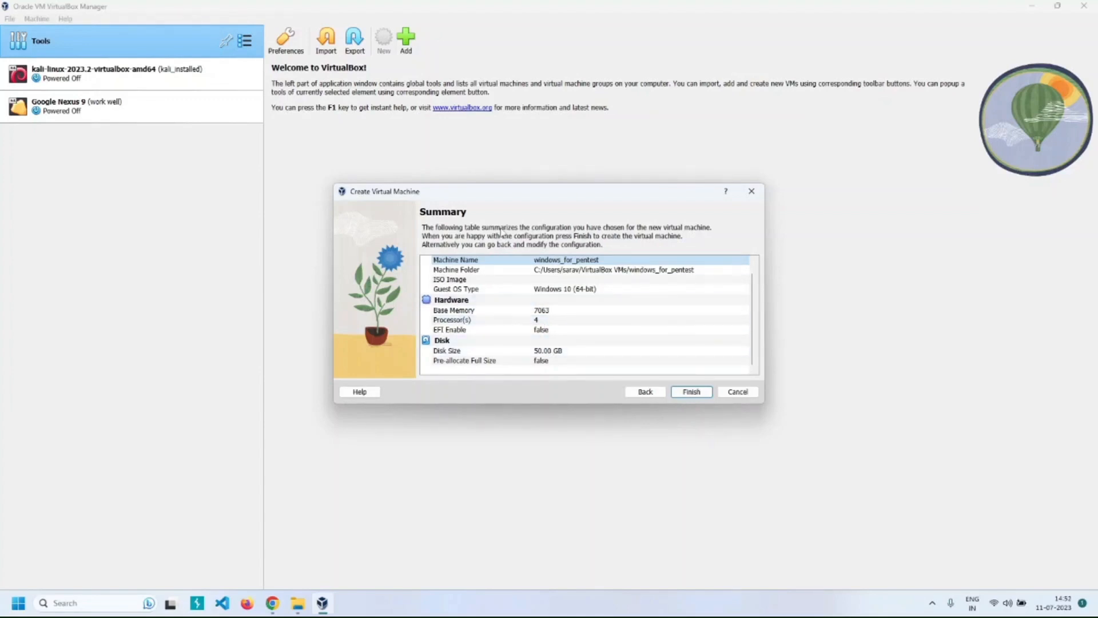
click(703, 395)
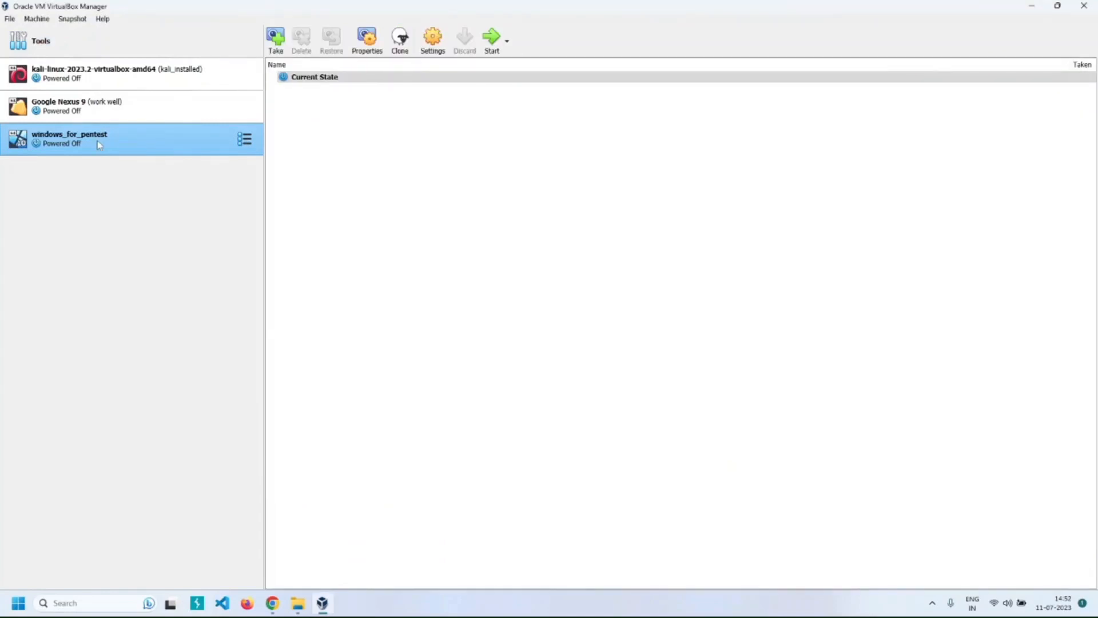
In the settings of windows_for_pentest, check the name and base memory, and load Windows.iso from Downloads into the empty optical drive.
click(432, 39)
click(550, 219)
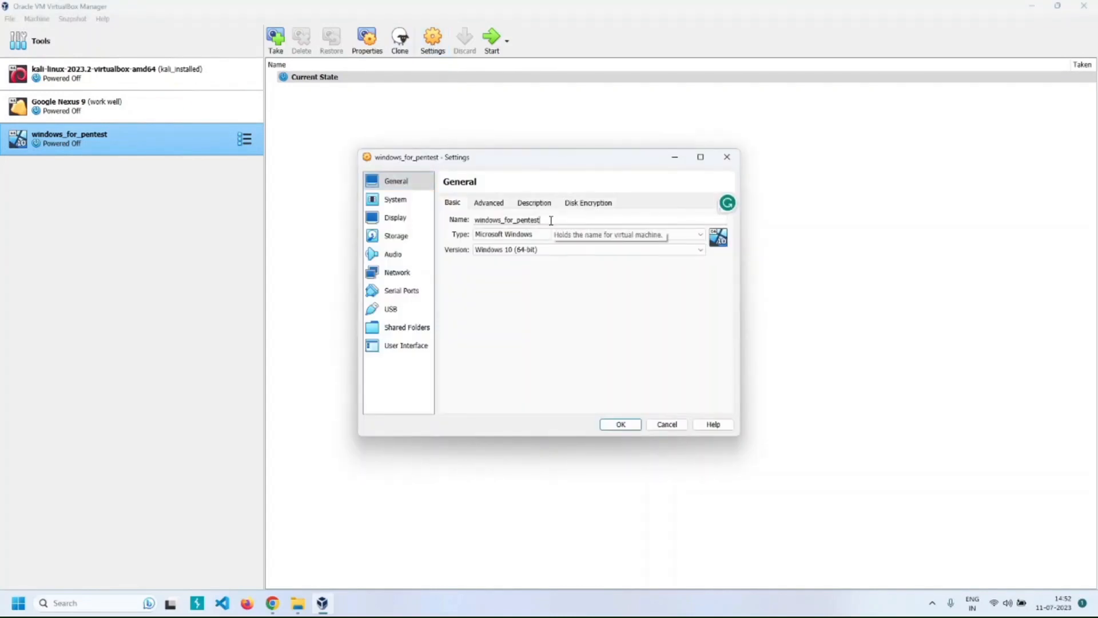
click(401, 199)
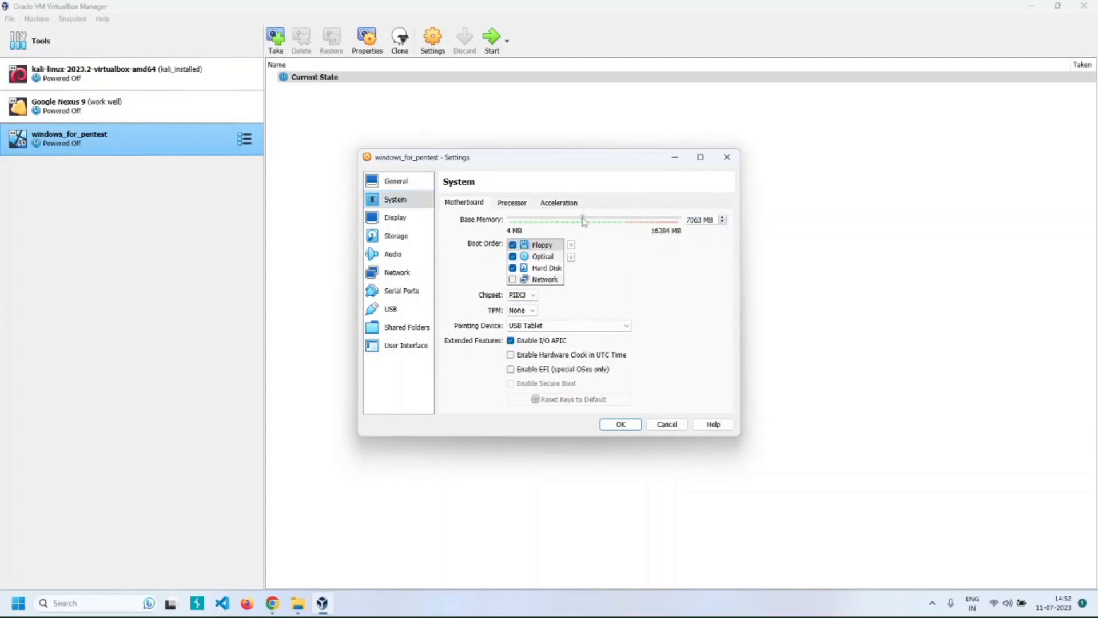
mouse_move(582, 220)
mouse_down()
mouse_move(564, 222)
mouse_move(582, 226)
mouse_up()
click(400, 236)
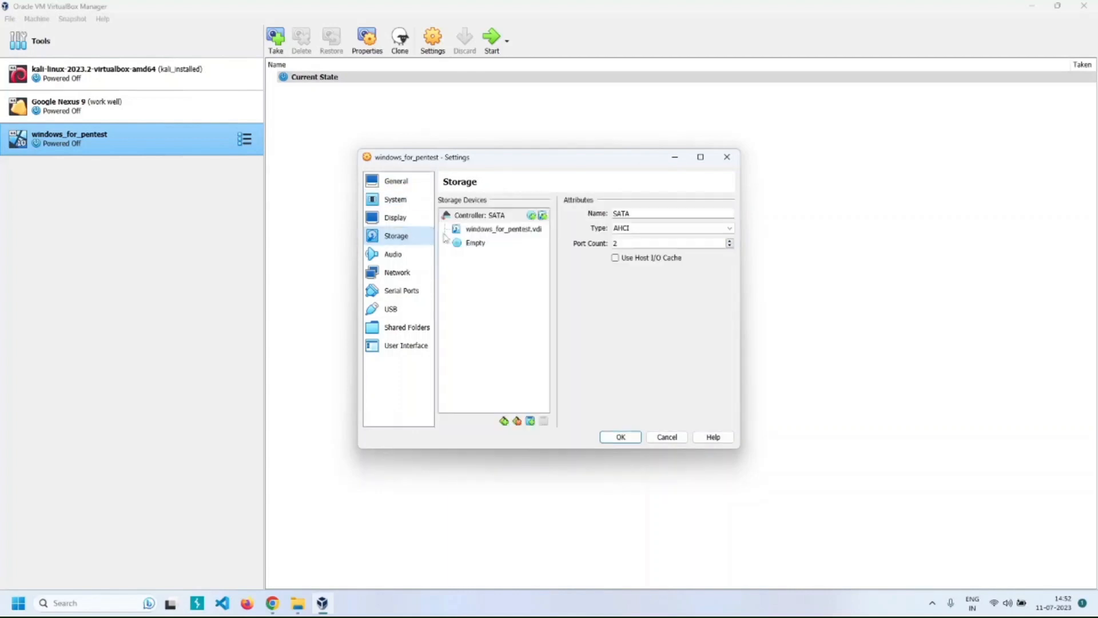
click(477, 245)
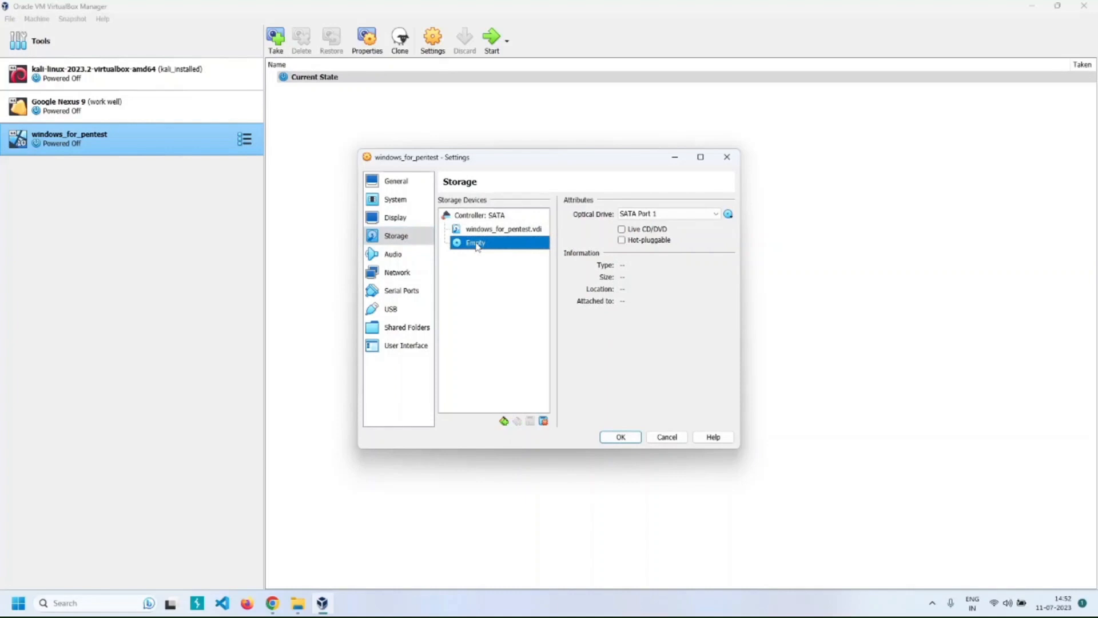
click(729, 215)
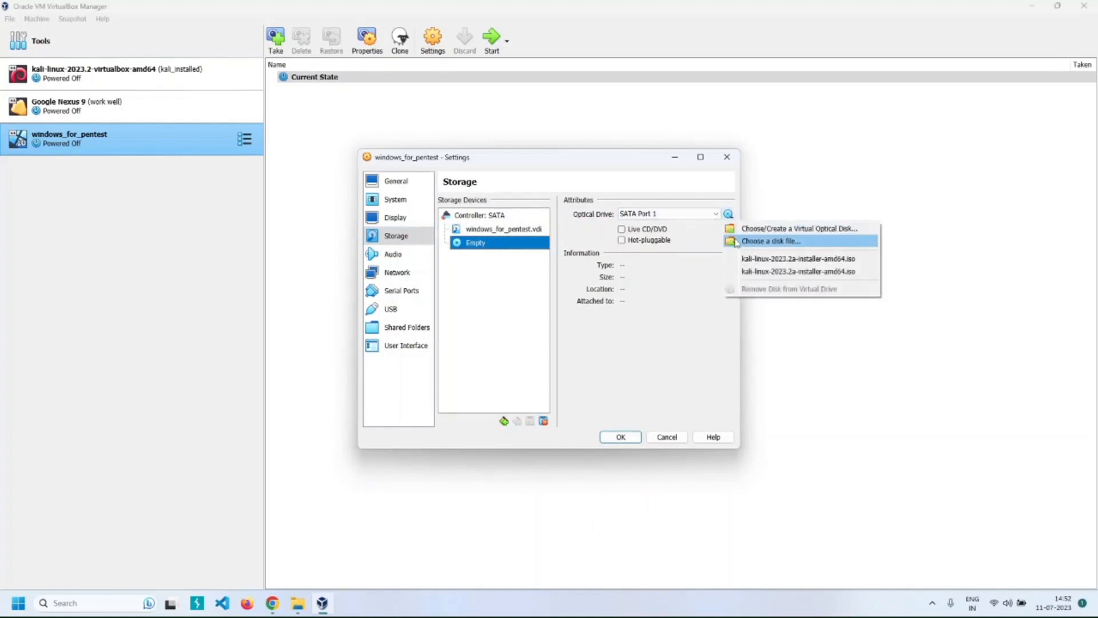
click(737, 242)
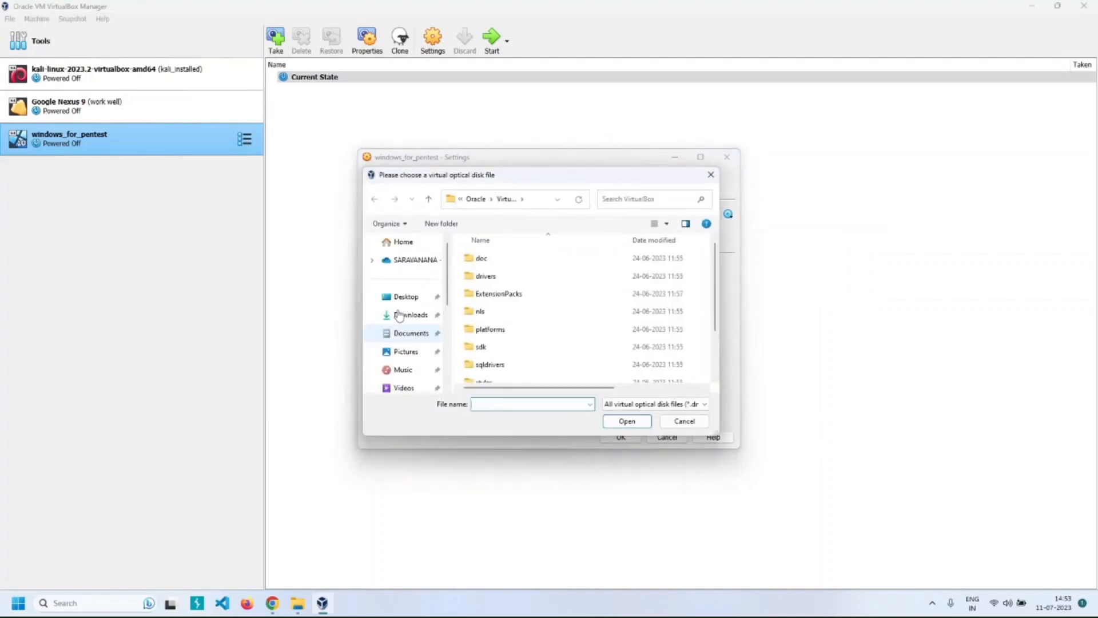
click(400, 316)
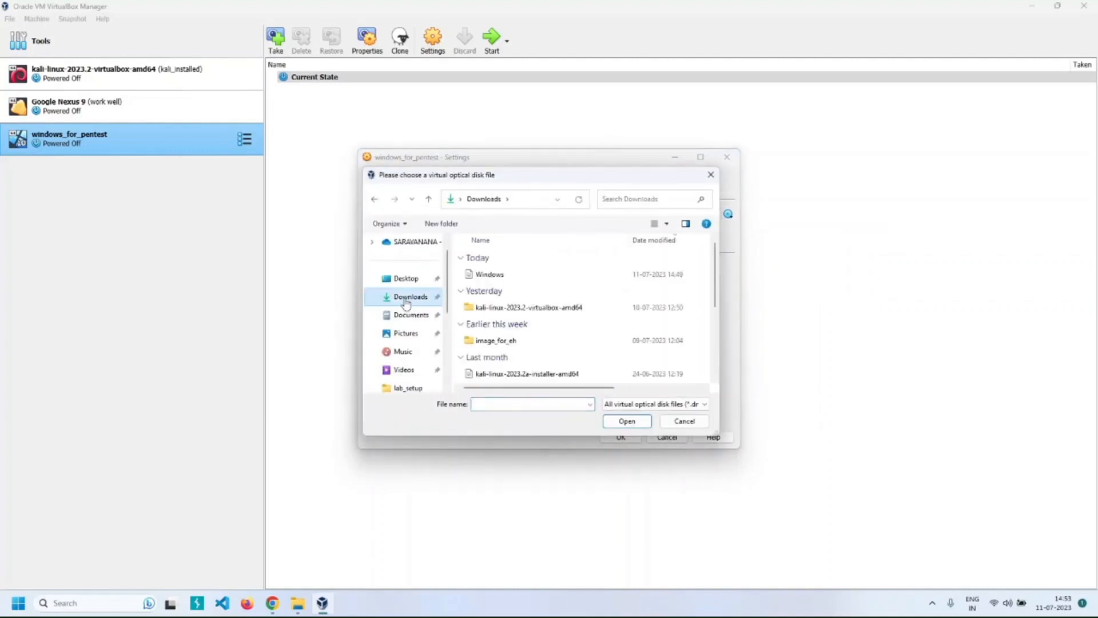
click(507, 278)
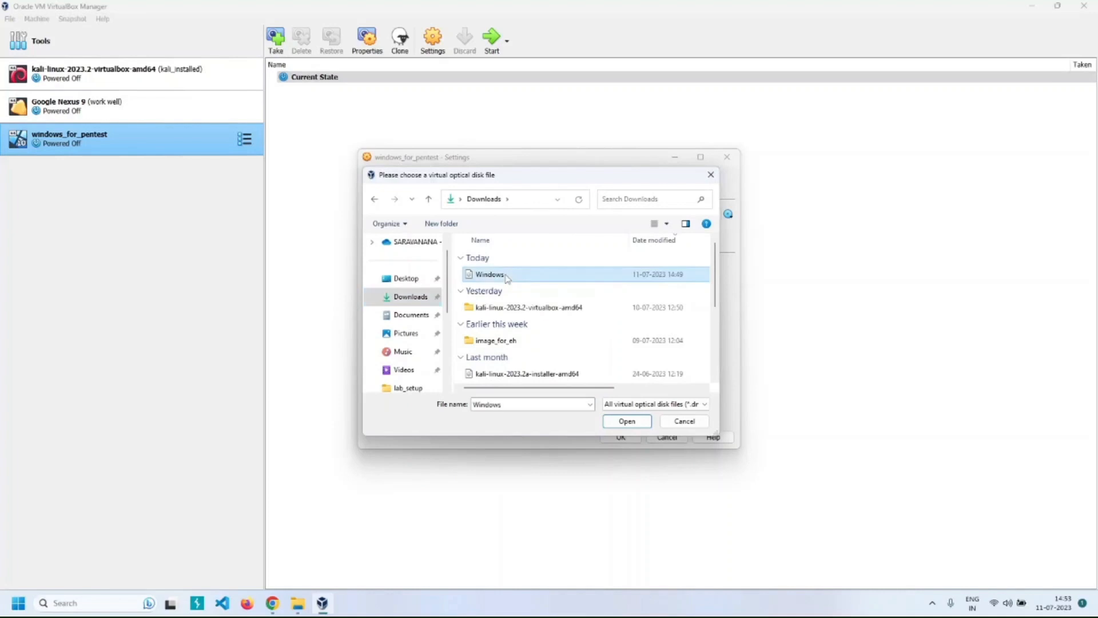
click(627, 422)
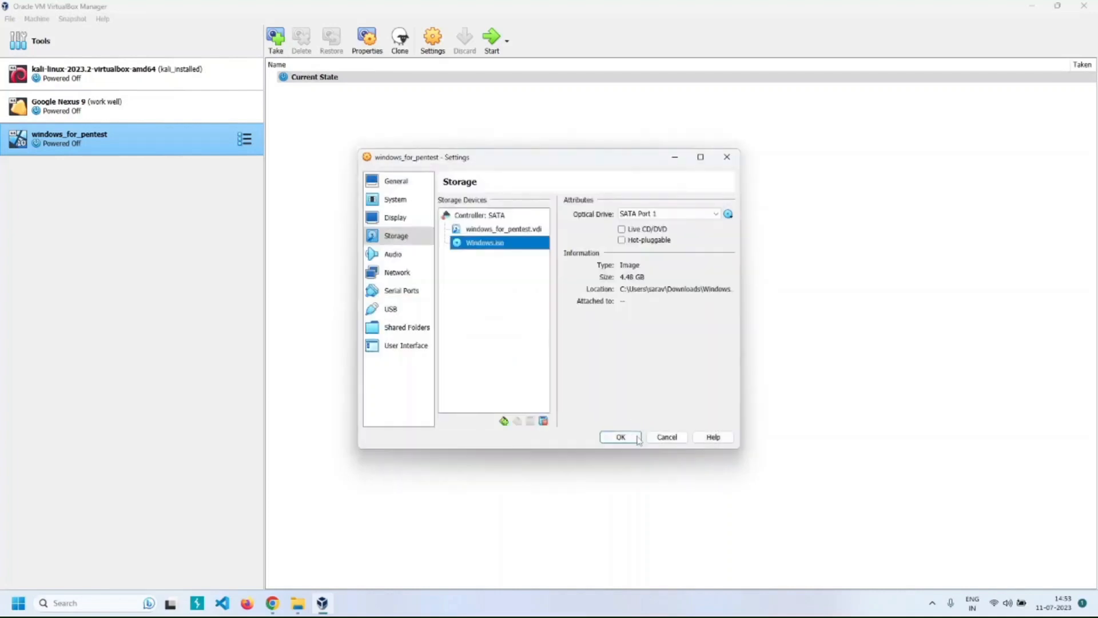
Save the storage settings and start the windows_for_pentest virtual machine, moving its window clear of the centre.
click(634, 439)
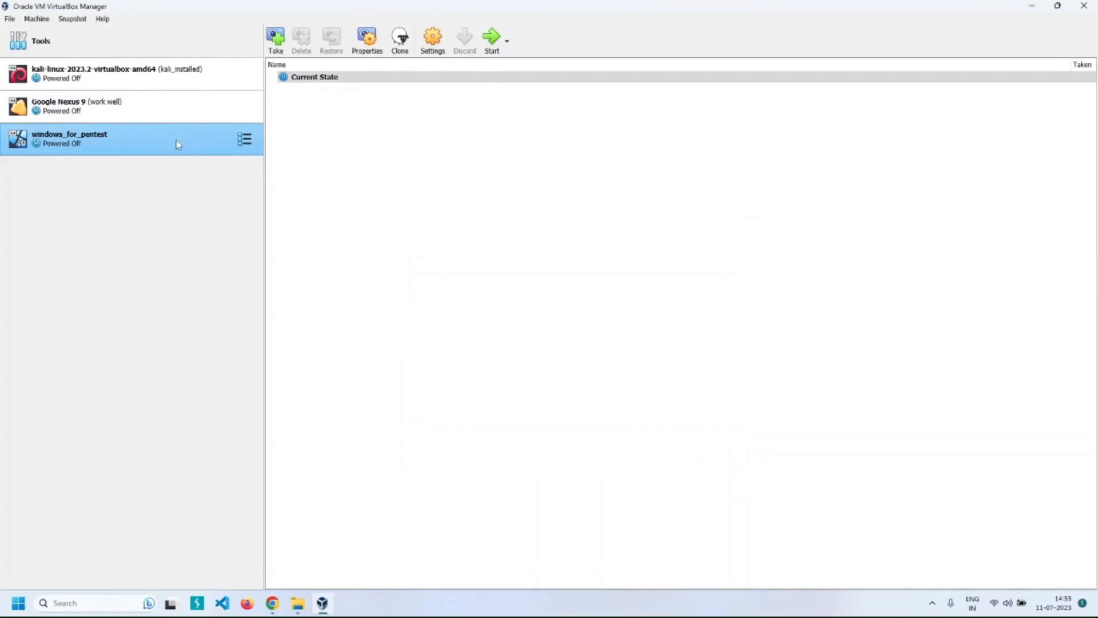
click(490, 40)
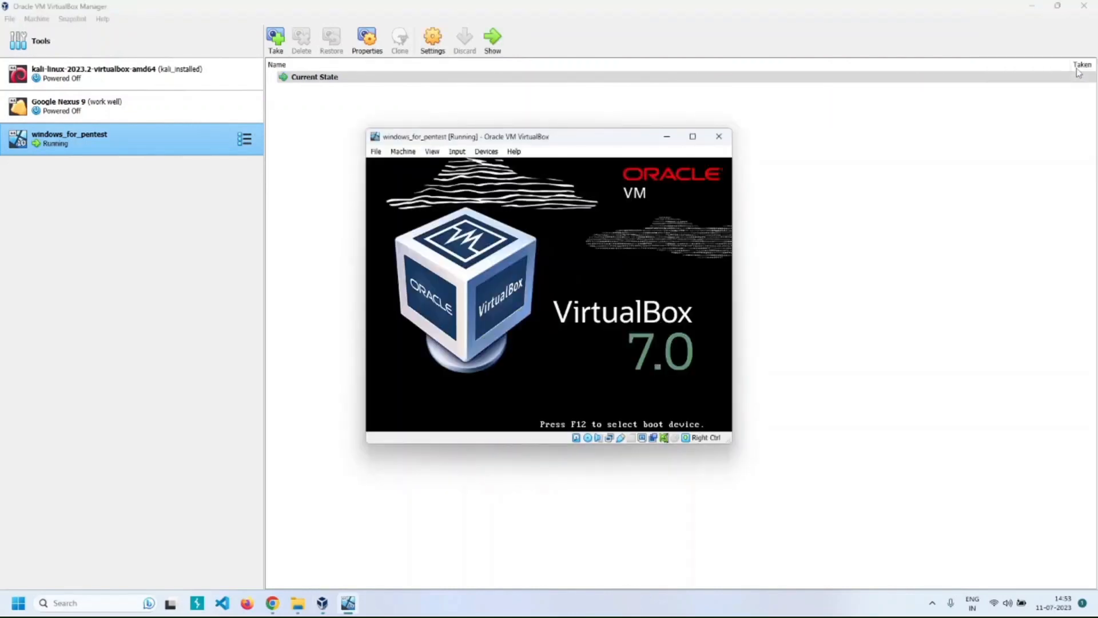
drag(680, 135, 594, 62)
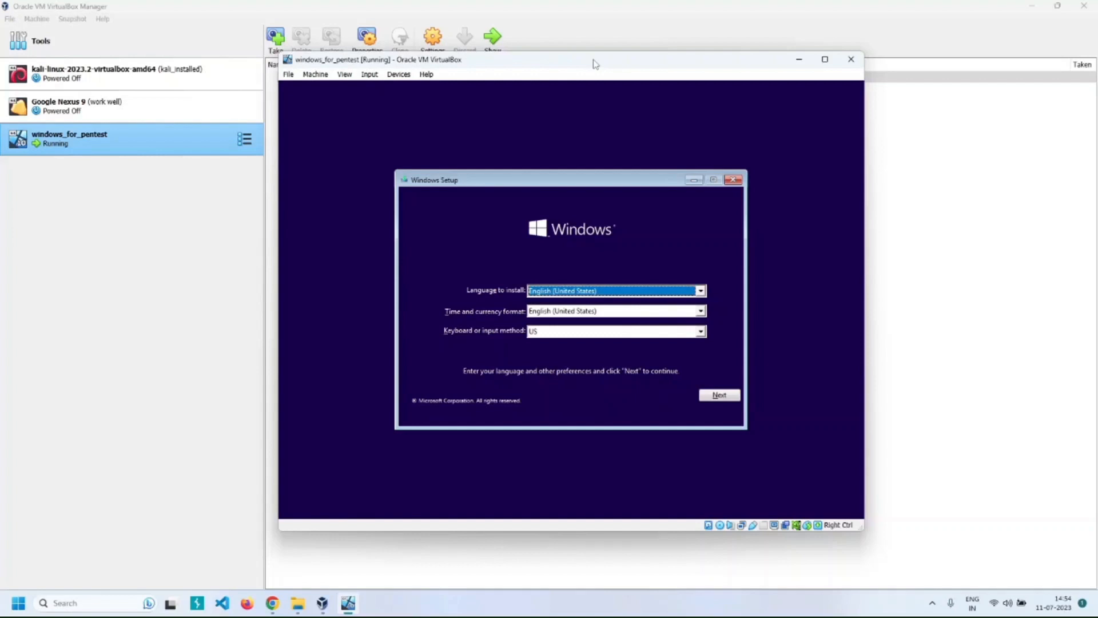
Start the Windows installation with English (United States) and the US keyboard, continuing without a product key.
key(Tab)
key(Tab)
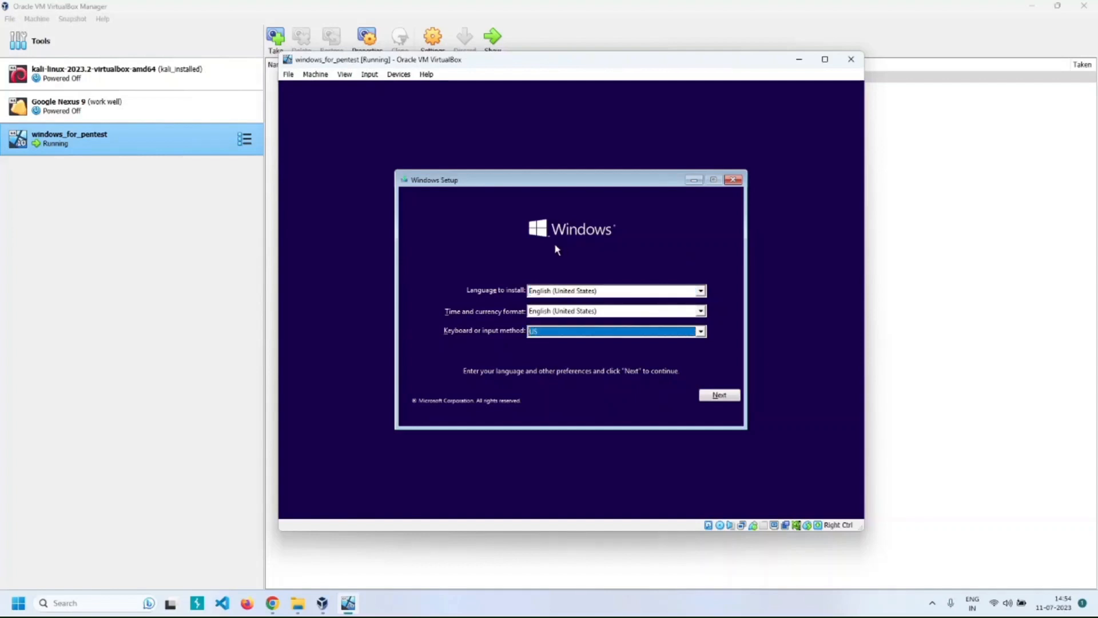
click(725, 394)
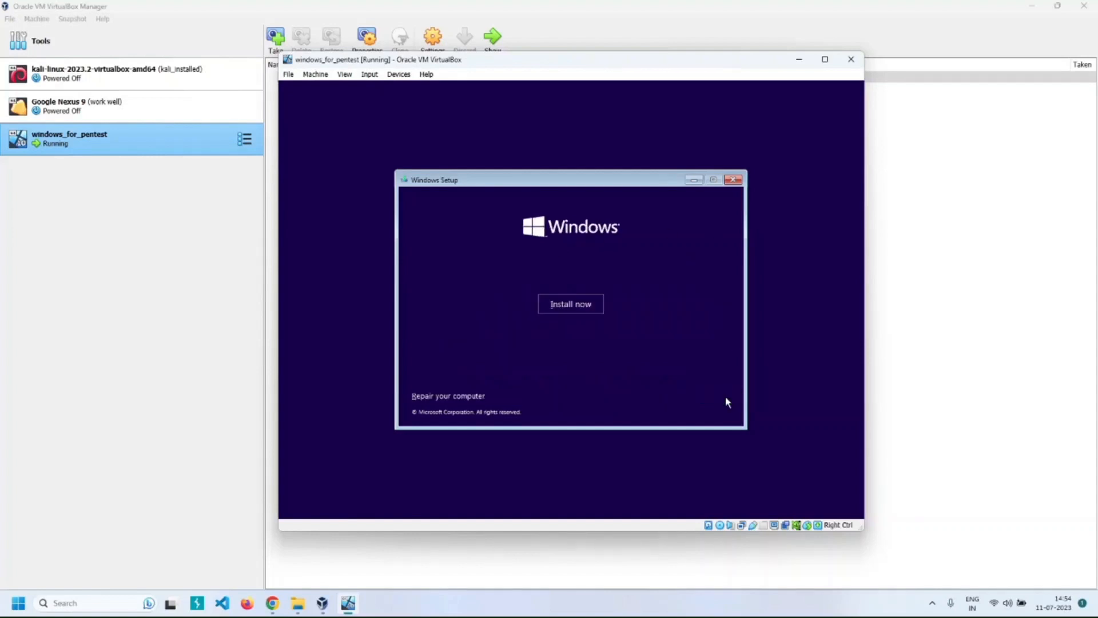
click(573, 307)
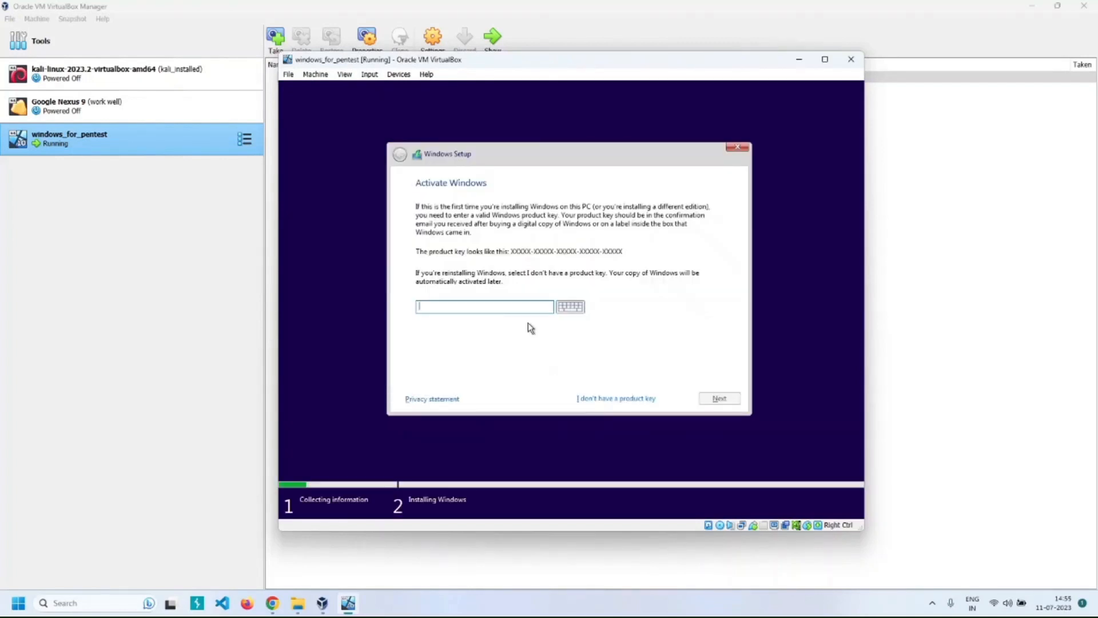
click(595, 400)
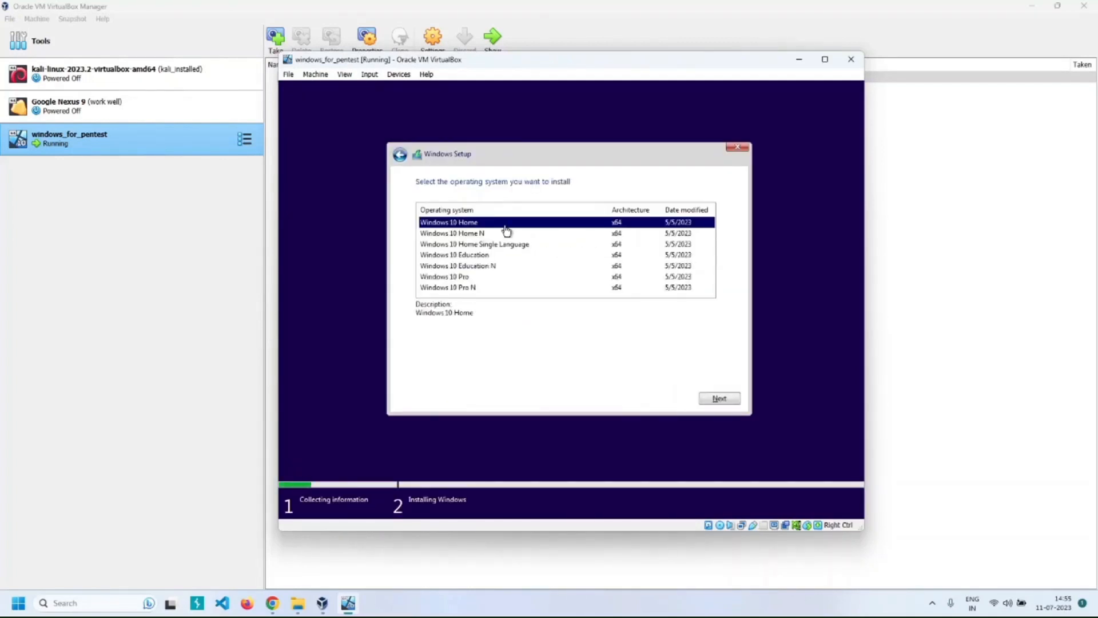
Select Windows 10 Pro as the operating system to install and continue.
key(End)
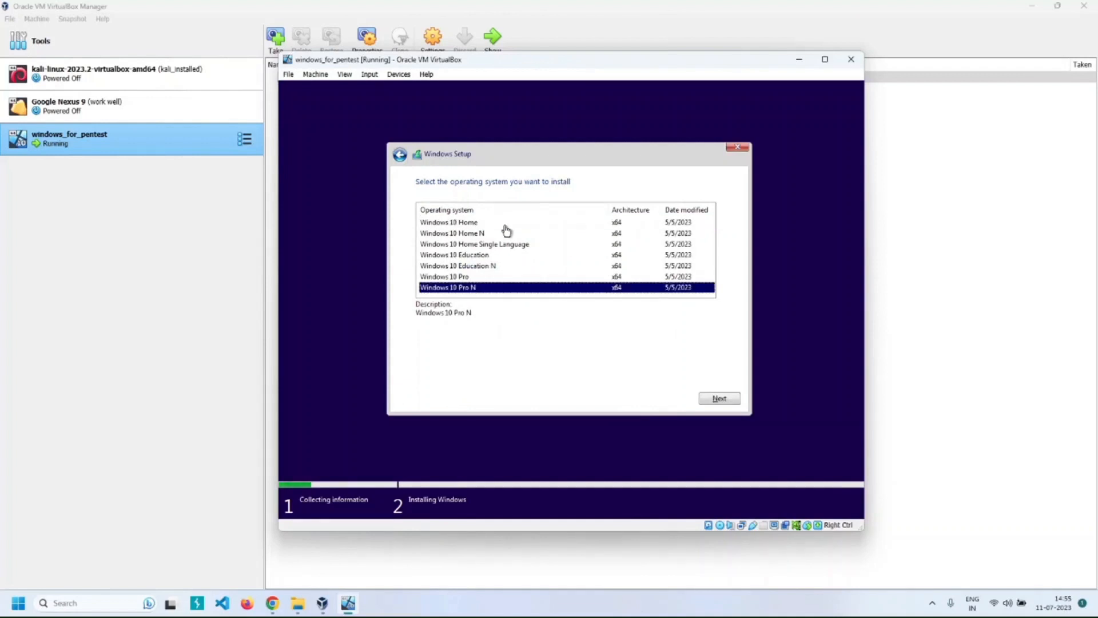
click(456, 278)
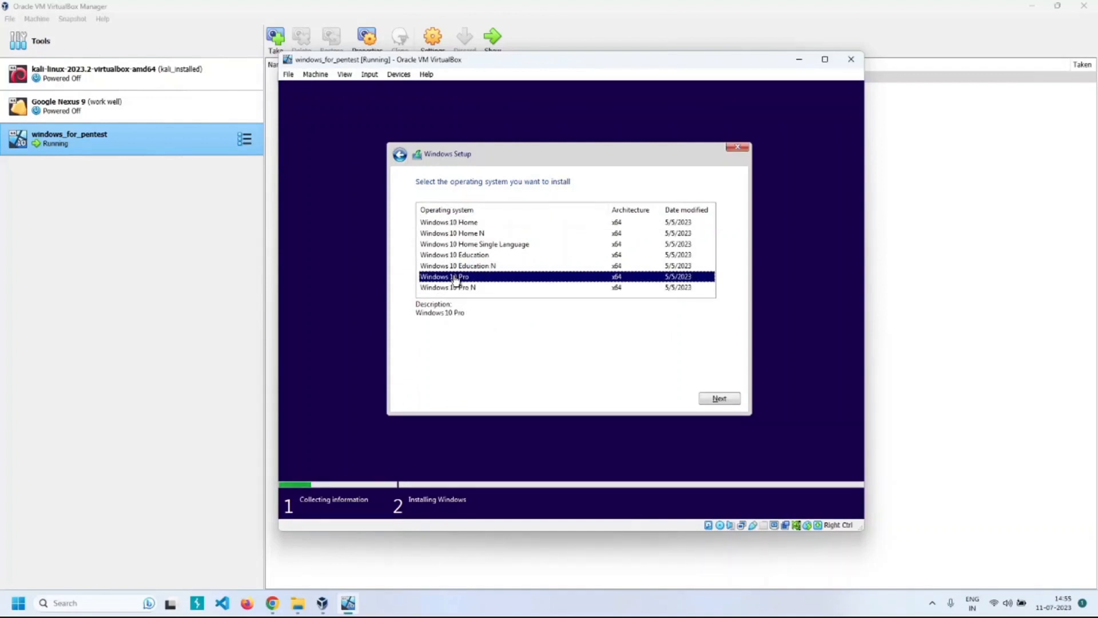
click(725, 400)
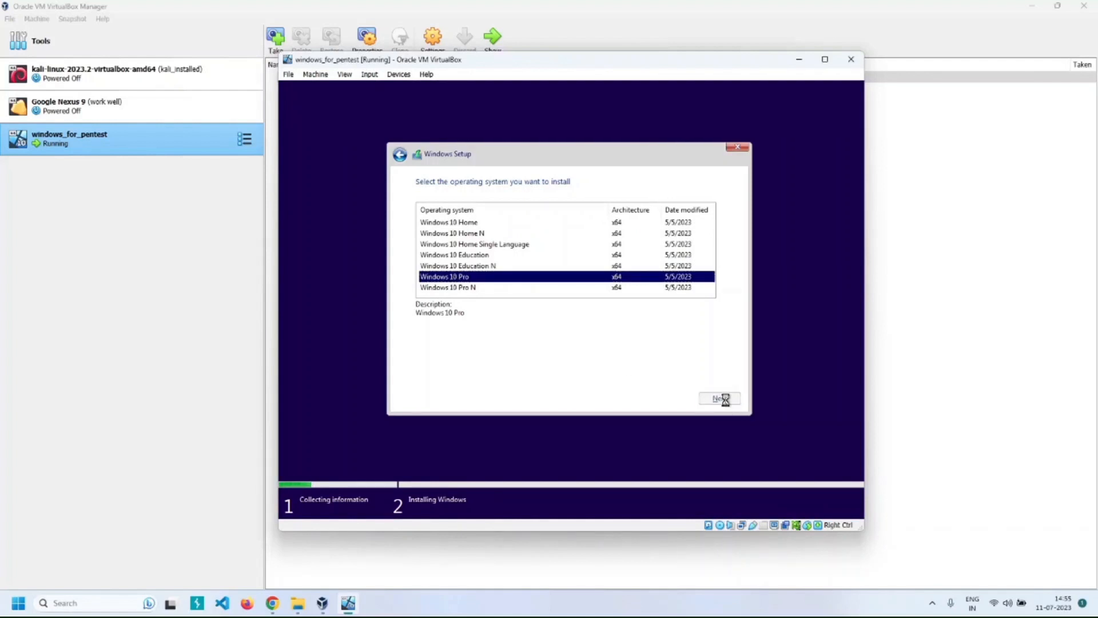
Read through and accept the license terms, and start a custom Windows-only installation on the unallocated space of Drive 0.
scroll(570, 300, down, 5)
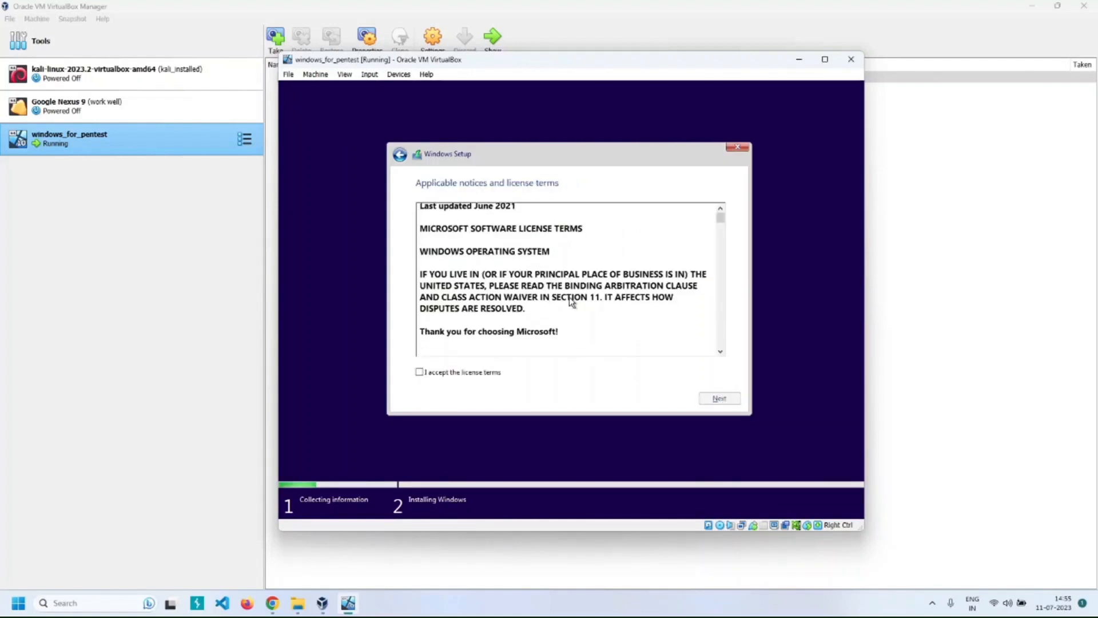
scroll(570, 300, down, 15)
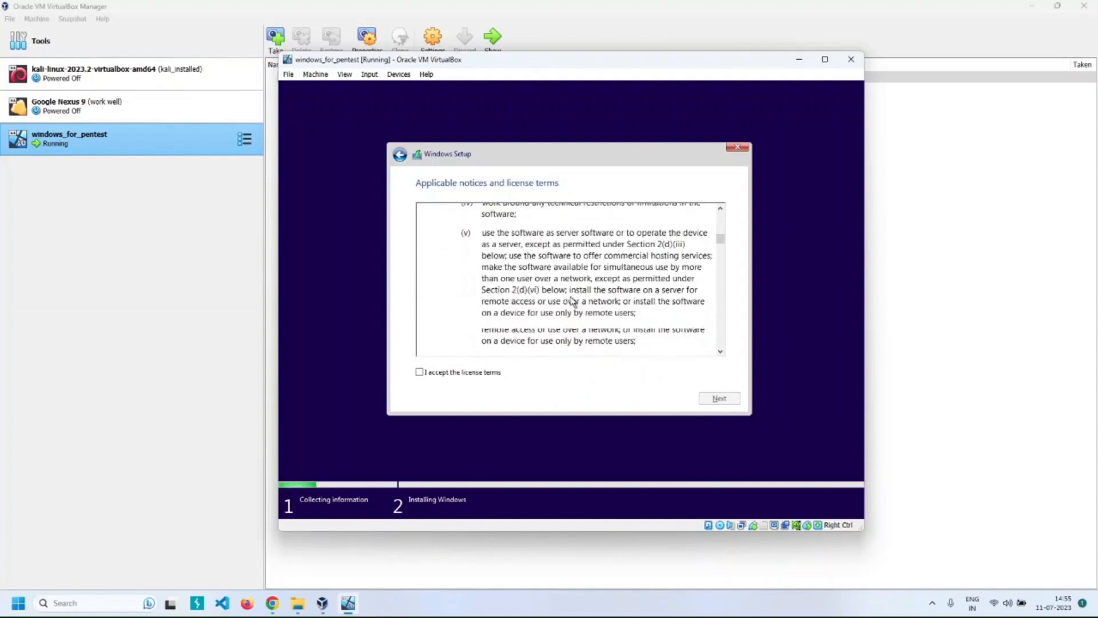
scroll(571, 302, down, 15)
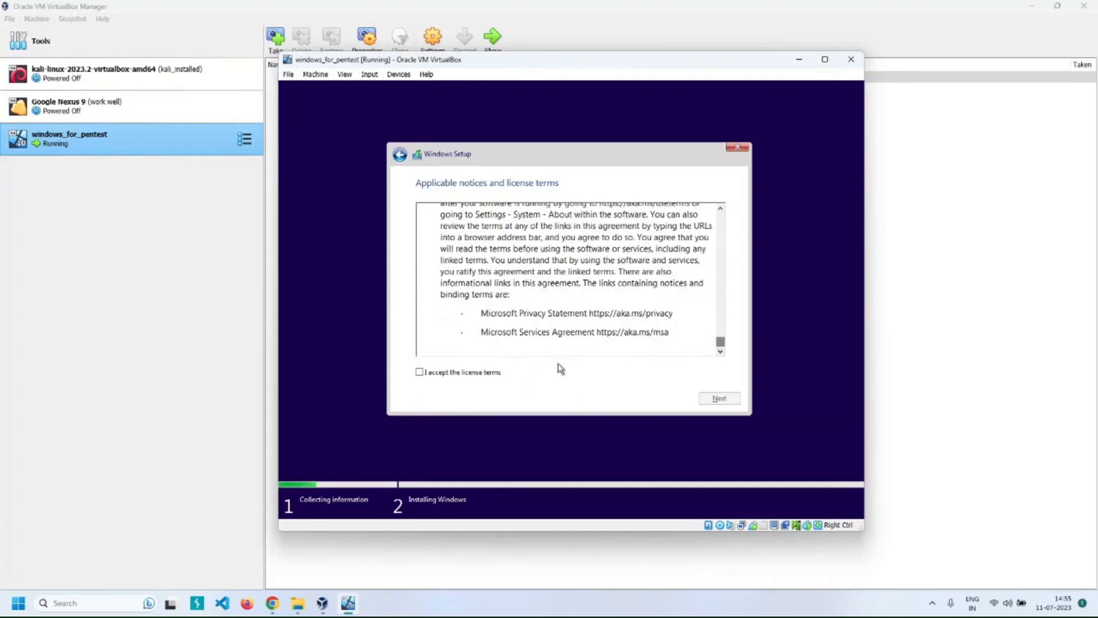
click(420, 373)
click(710, 400)
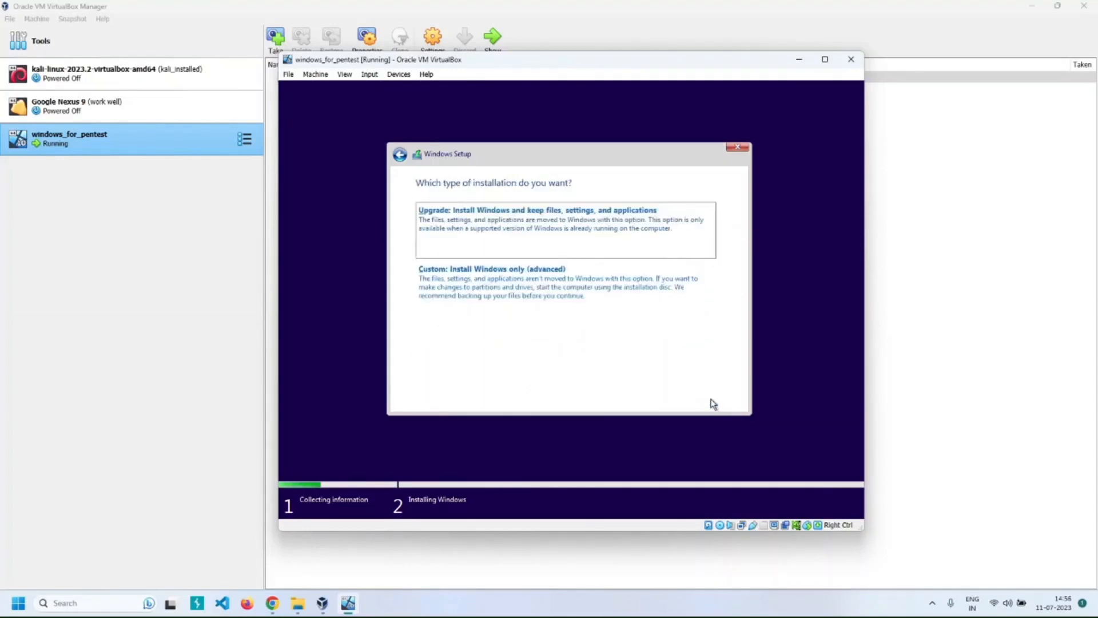
click(551, 299)
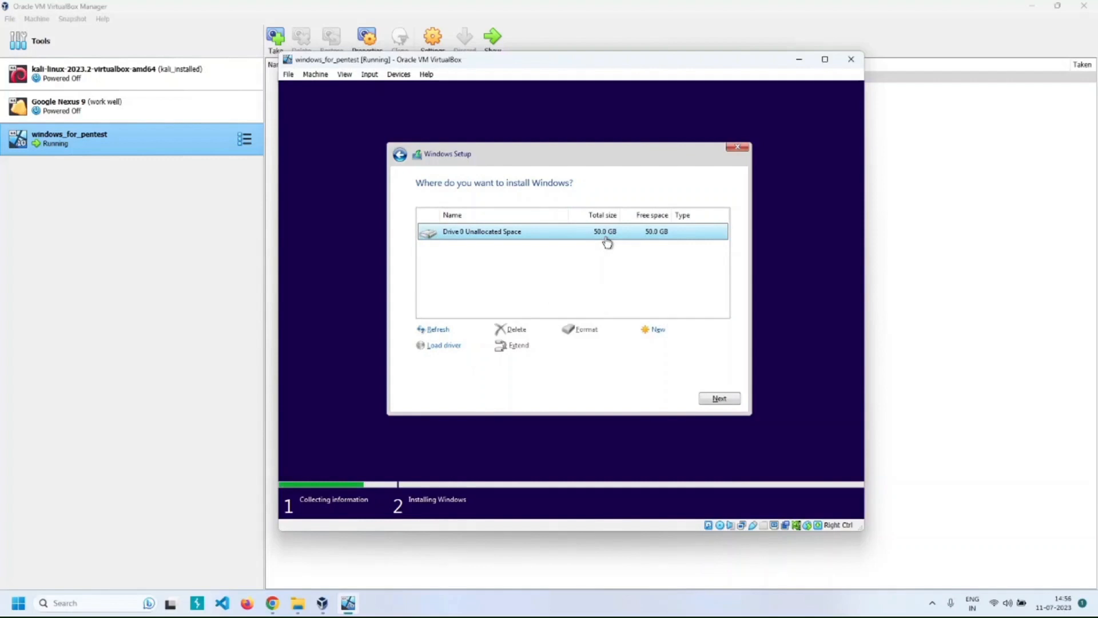
click(718, 400)
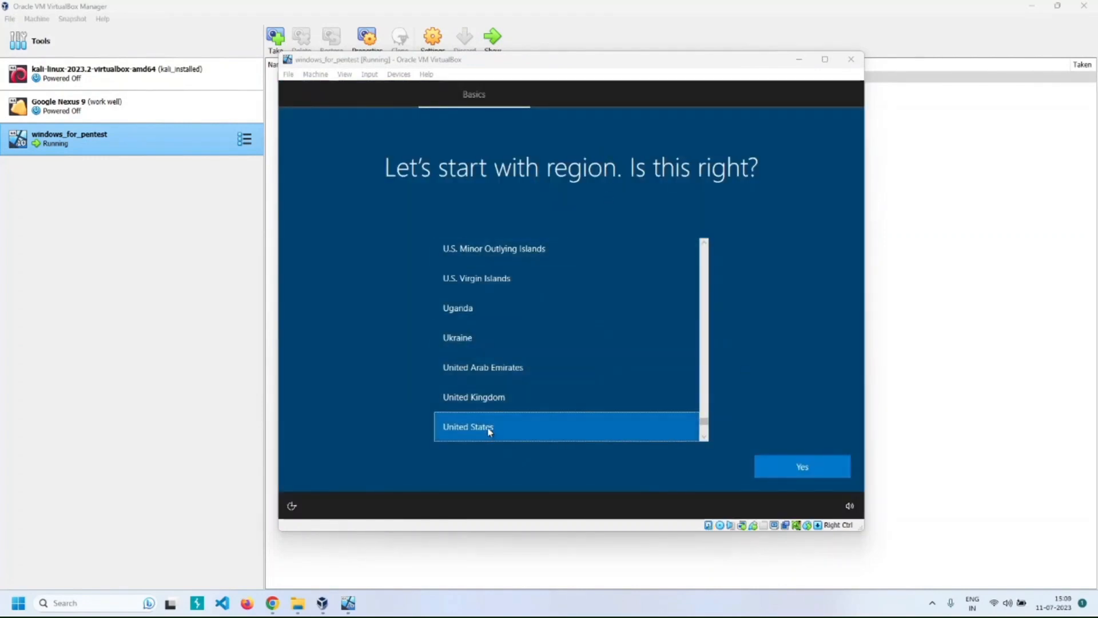
Set the region to India in the Windows first-time setup.
scroll(531, 378, down, 3)
scroll(515, 332, up, 15)
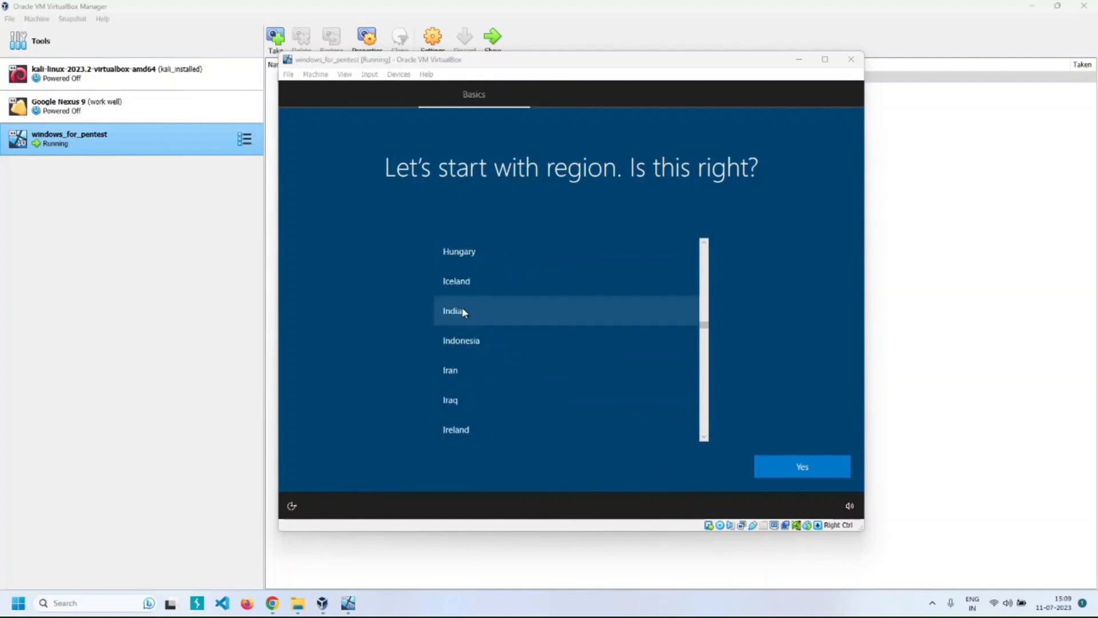
click(462, 308)
click(814, 464)
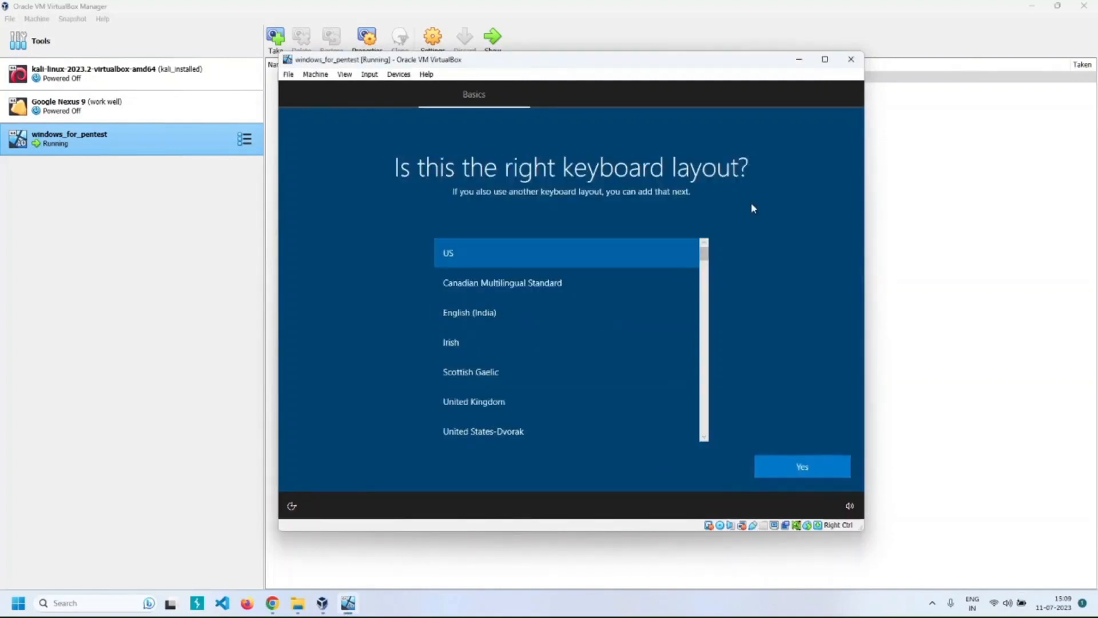
Choose the English (India) keyboard layout and skip adding a second layout.
click(537, 309)
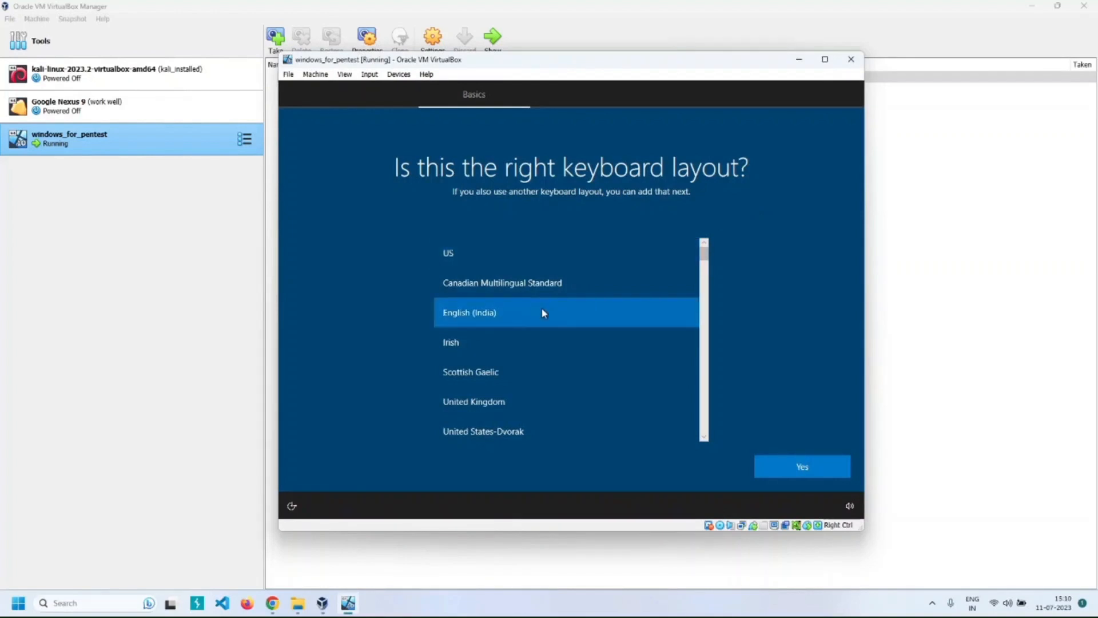
click(789, 467)
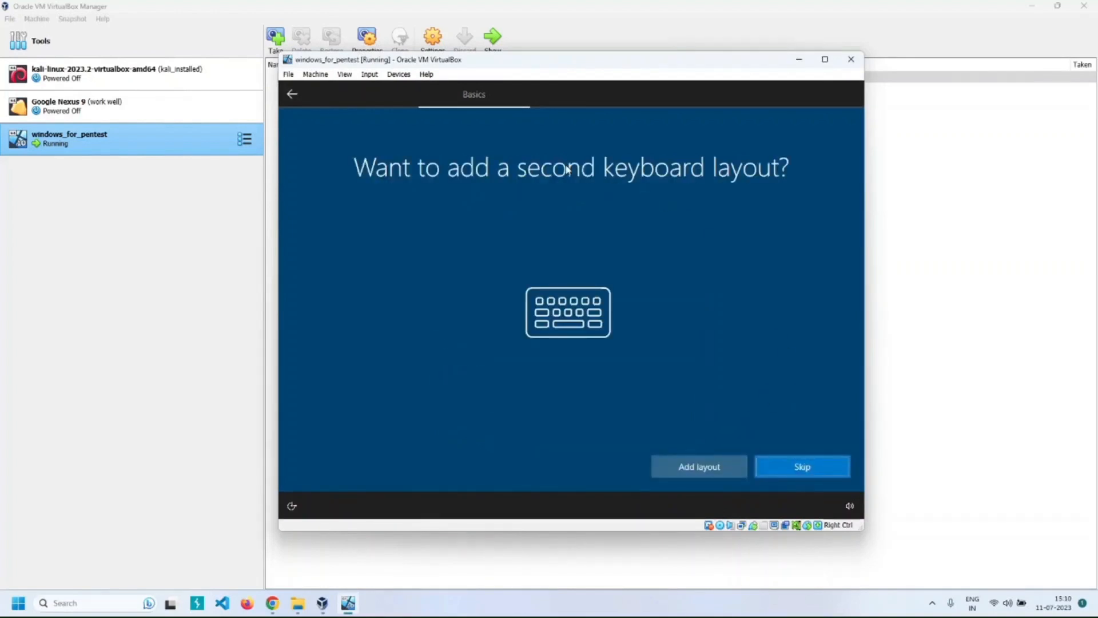
click(827, 473)
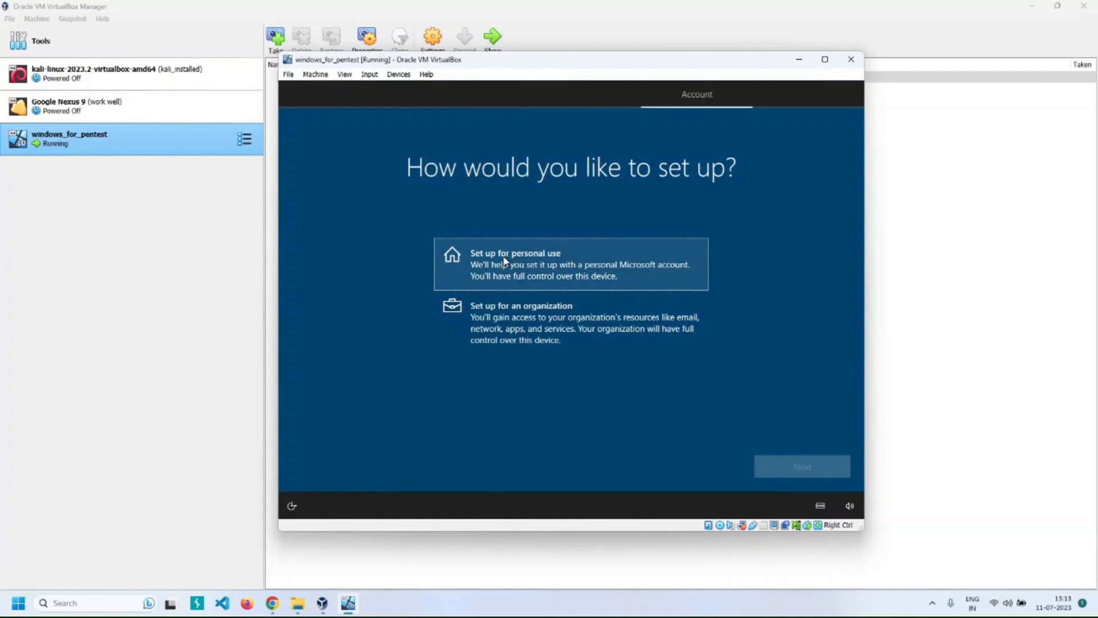
Set up the device for personal use and choose the limited experience instead of signing in with a Microsoft account.
click(504, 262)
click(792, 467)
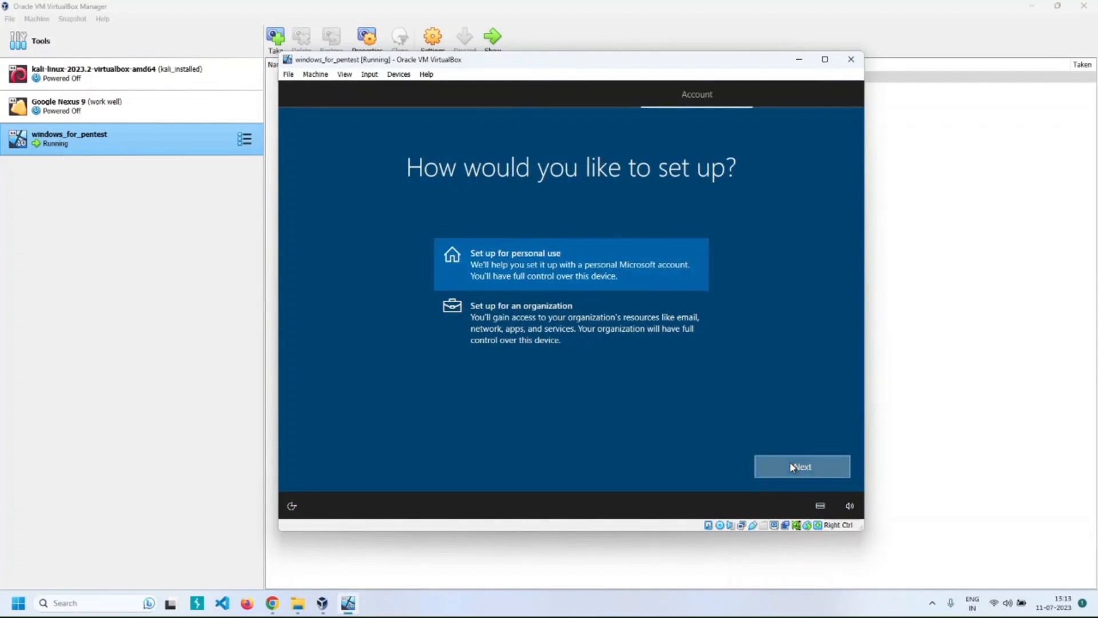
click(330, 468)
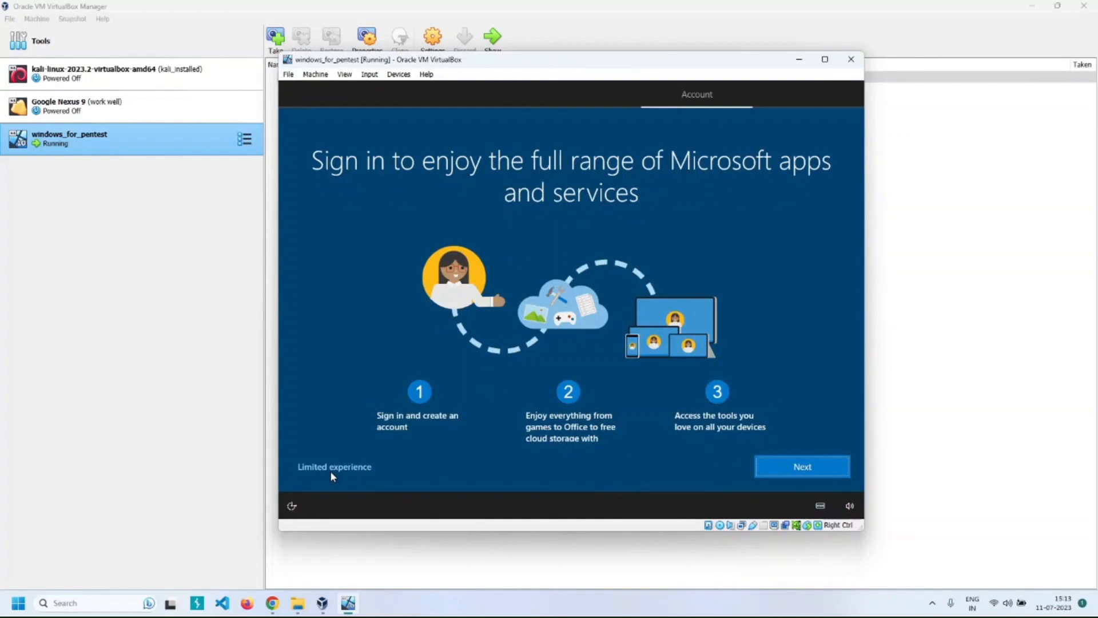
click(332, 468)
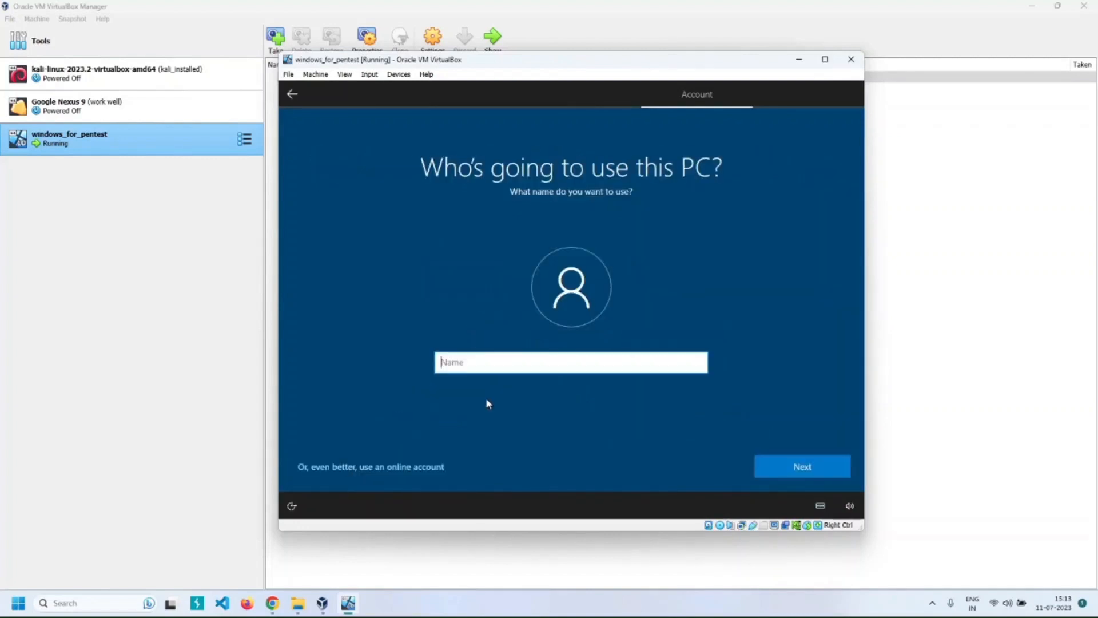
Name the local account pentest_lab, and enter and confirm its account password.
text(pentest_lab)
click(823, 473)
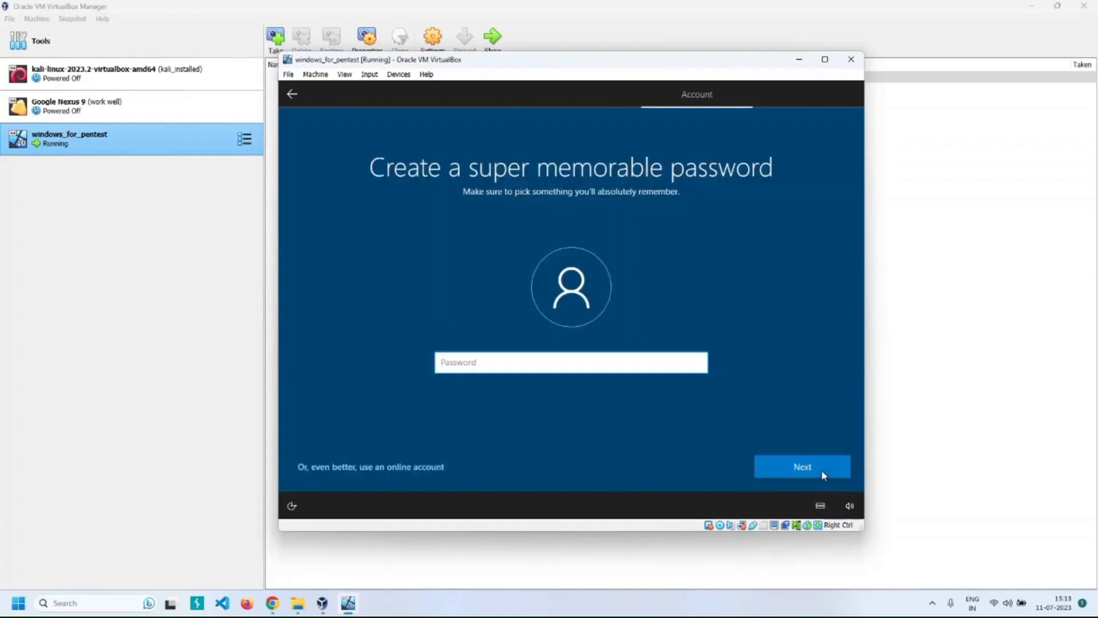
text(••••••••••••)
click(821, 469)
text(••••••••)
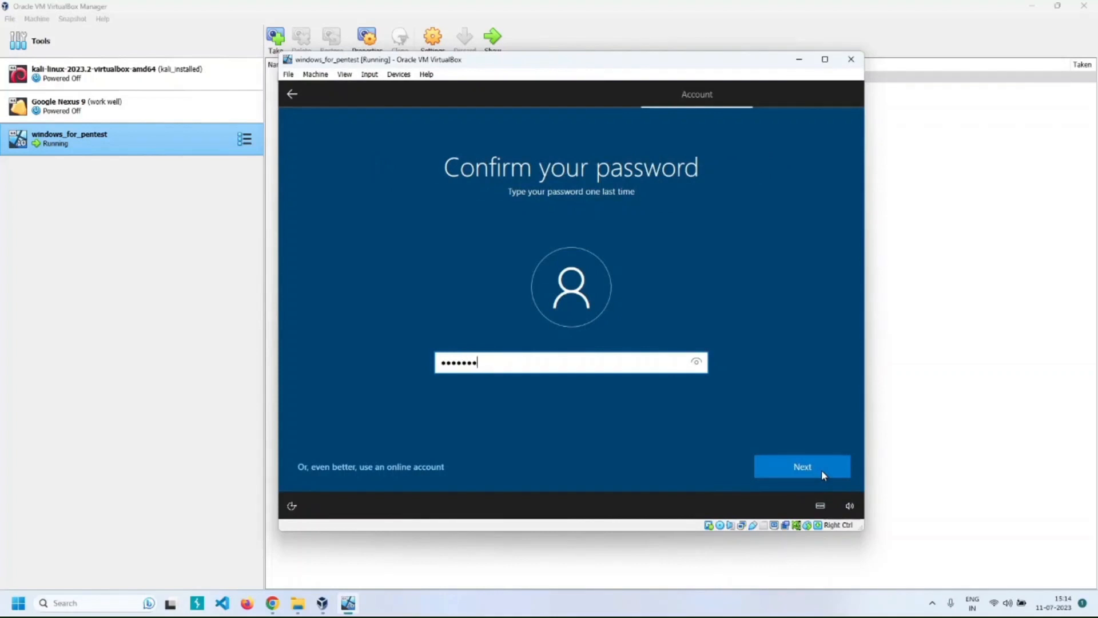
click(821, 469)
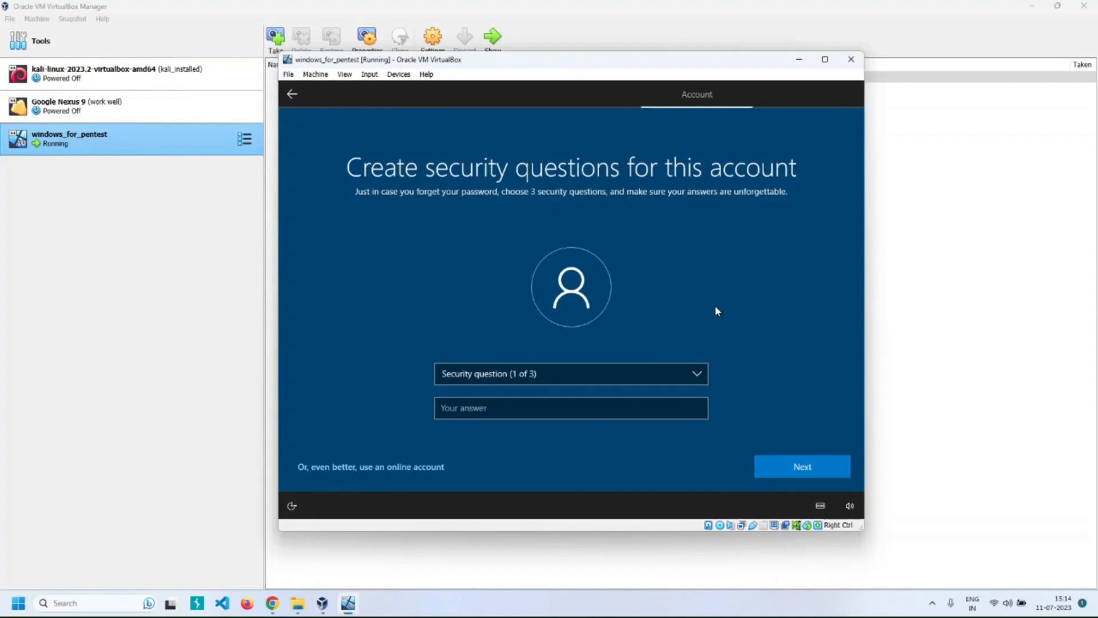
click(560, 374)
click(546, 385)
click(541, 407)
text(xxxx)
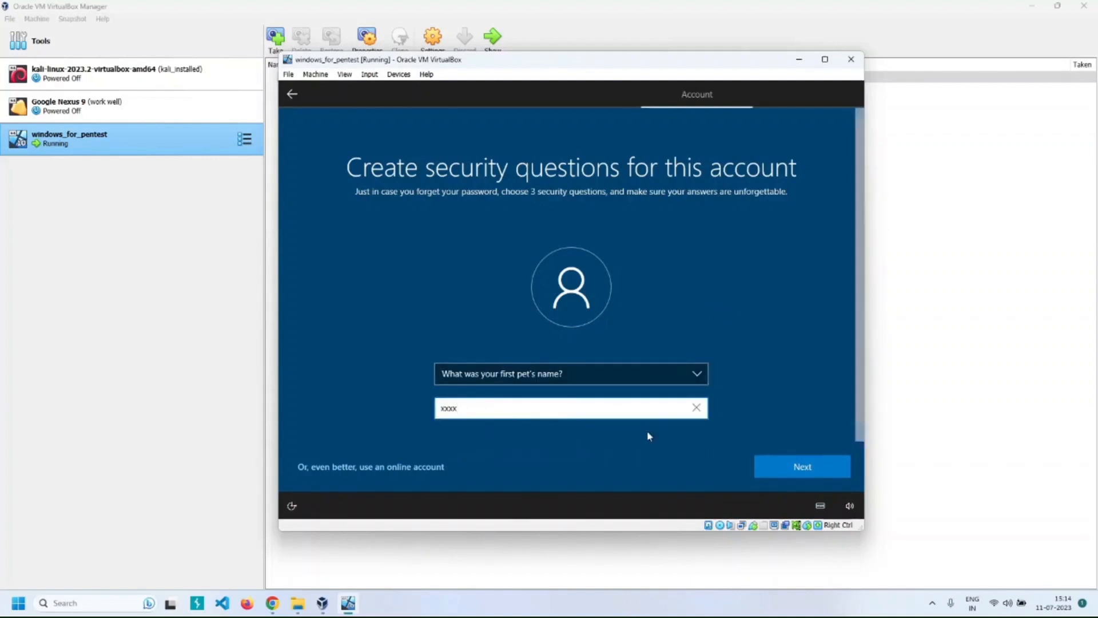
click(772, 459)
Choose "What was your childhood nickname?" as the second security question and answer it with xxxx.
click(632, 380)
click(621, 392)
click(603, 409)
text(xxxx)
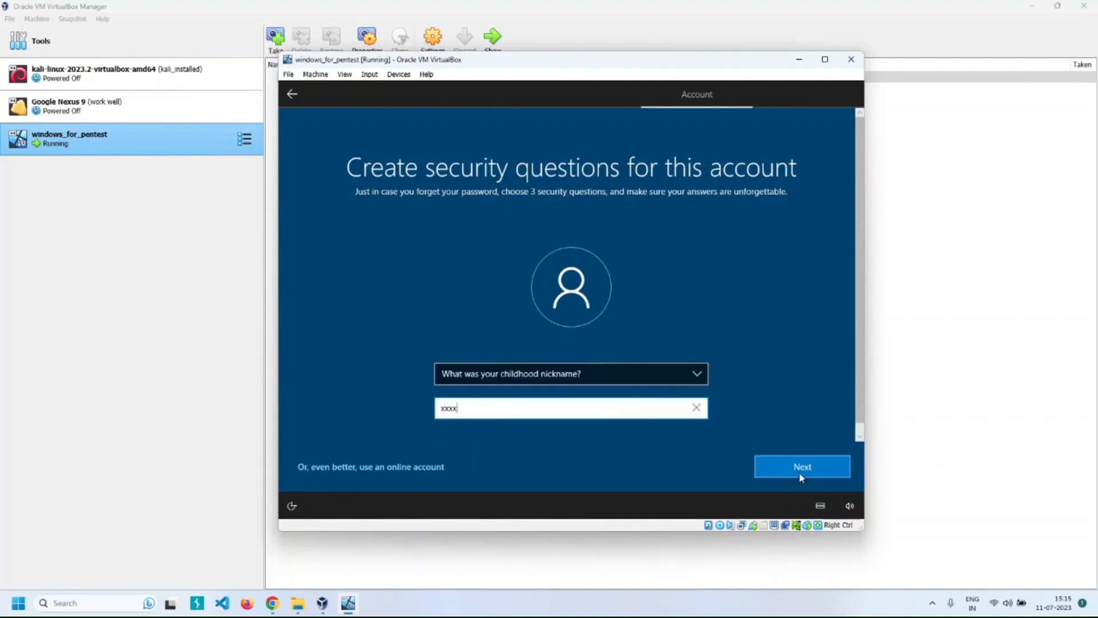
click(799, 466)
Pick a third security question, answer it with xxx and continue to the privacy settings.
click(629, 373)
click(647, 407)
click(539, 407)
text(xxx)
click(793, 466)
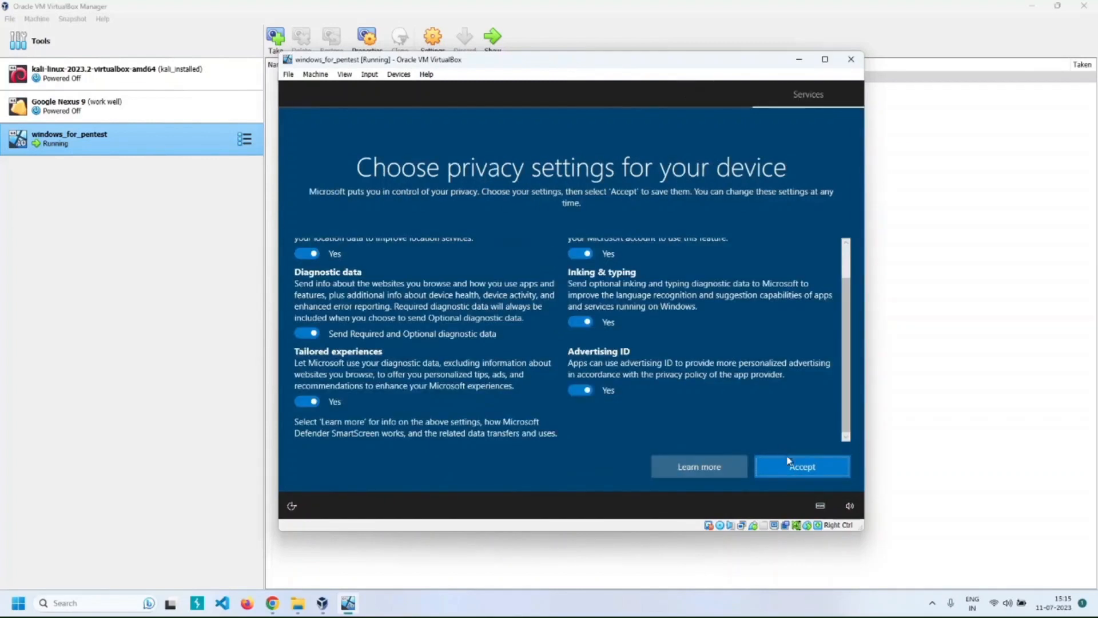
Accept the default privacy settings and skip customizing the experience.
click(789, 465)
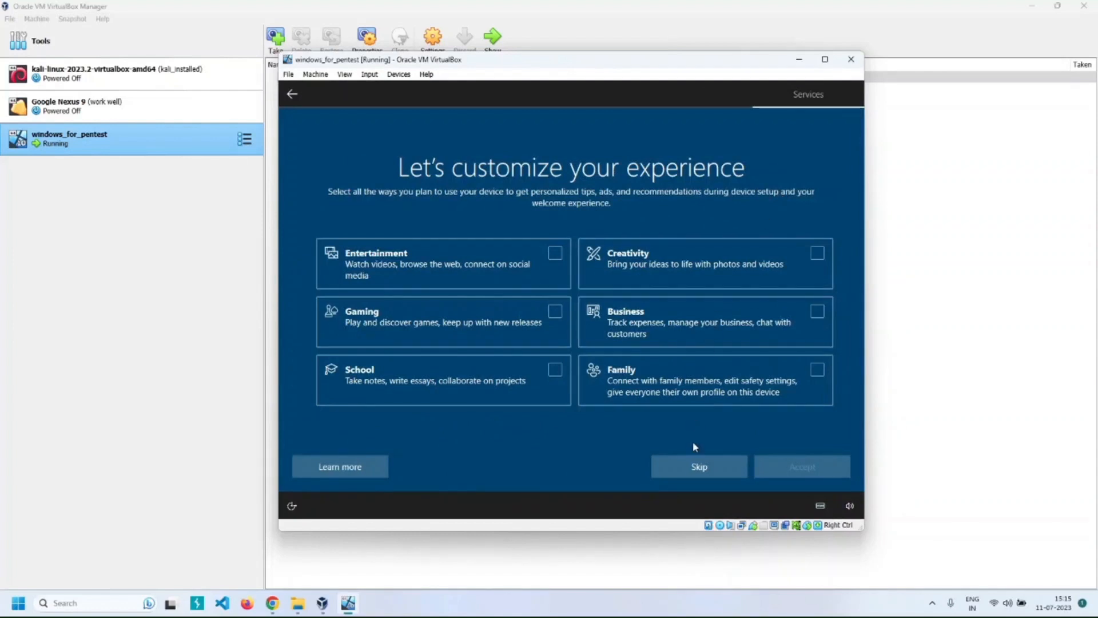
click(697, 466)
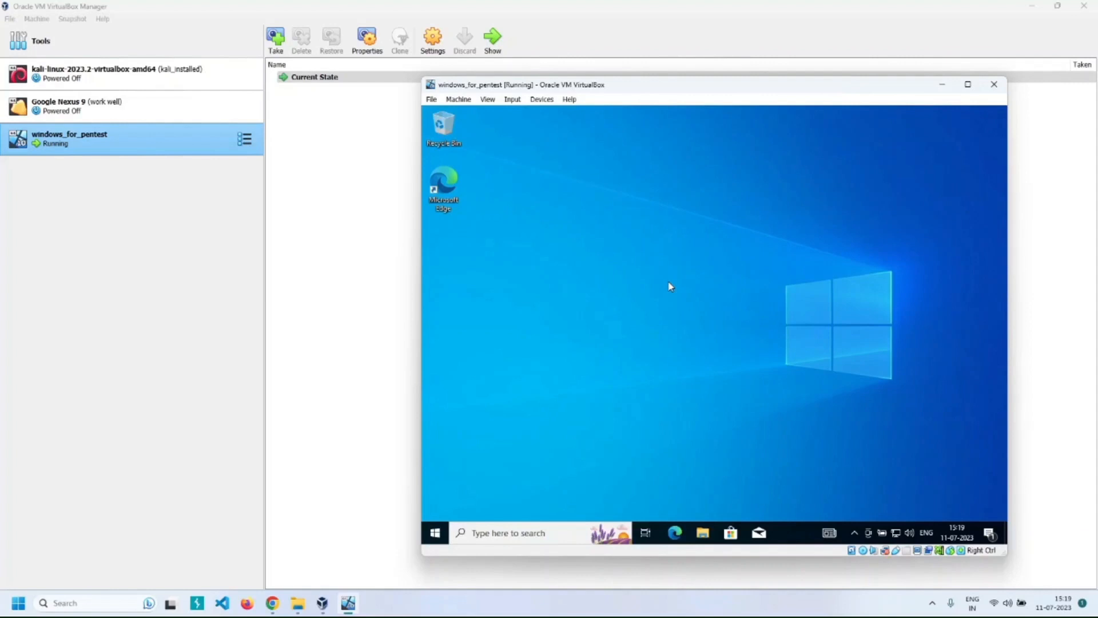
View the Start menu of the host computer and the one inside the windows_for_pentest machine, and close them.
click(17, 606)
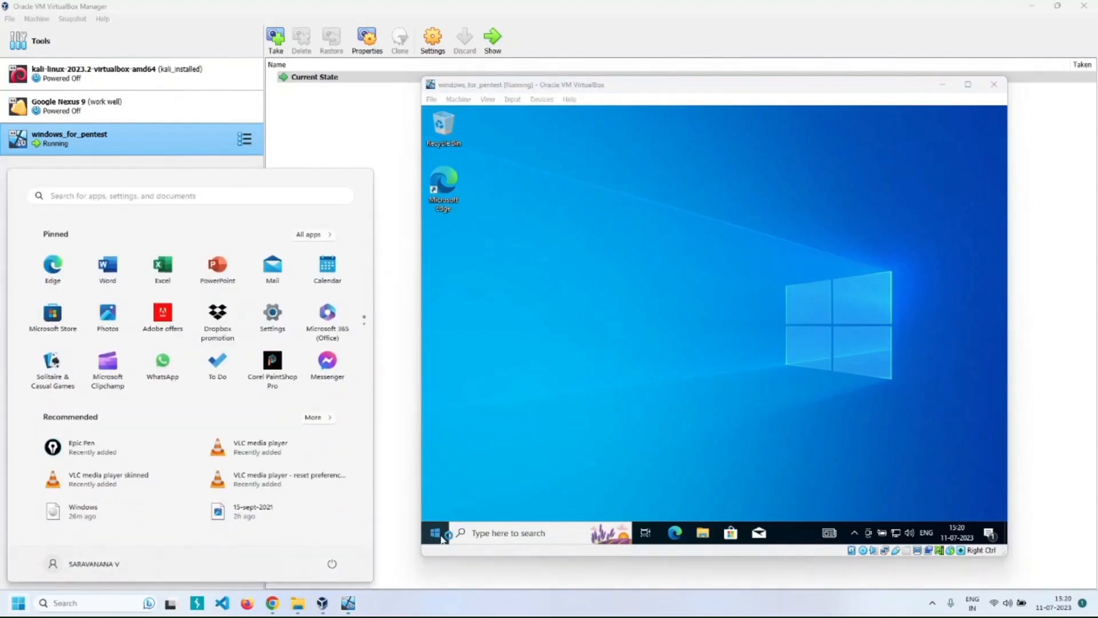
click(441, 537)
click(441, 537)
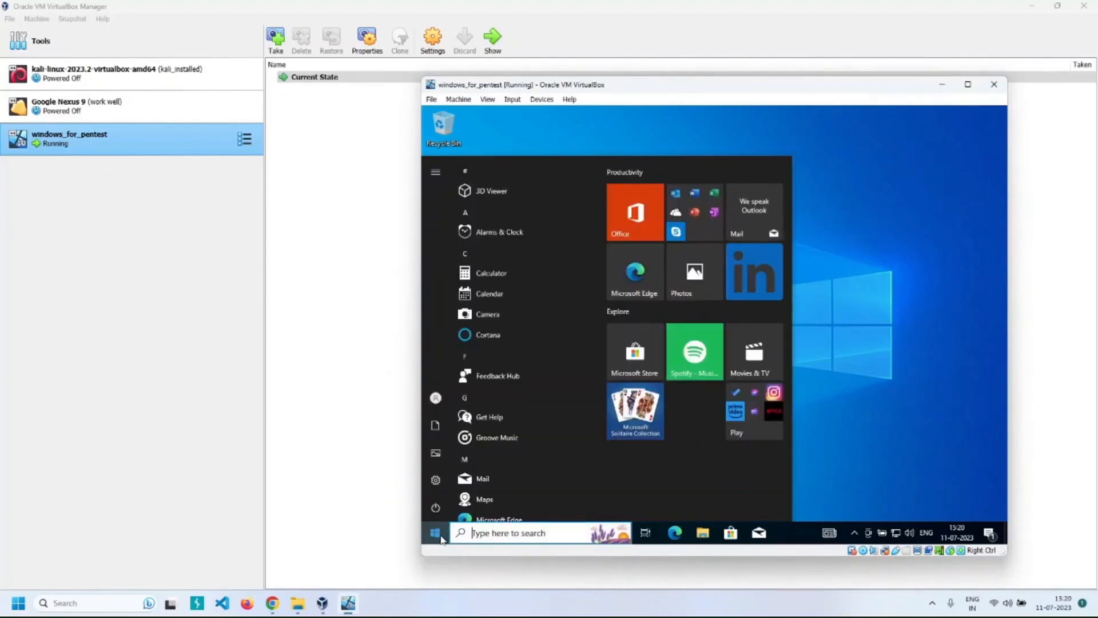
click(978, 507)
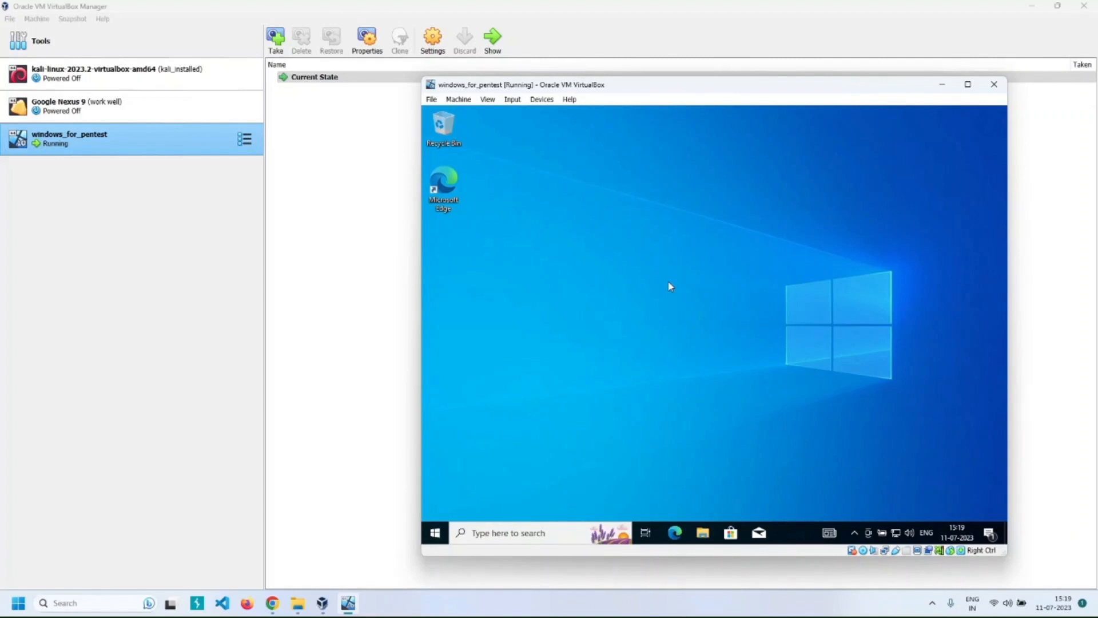
click(17, 605)
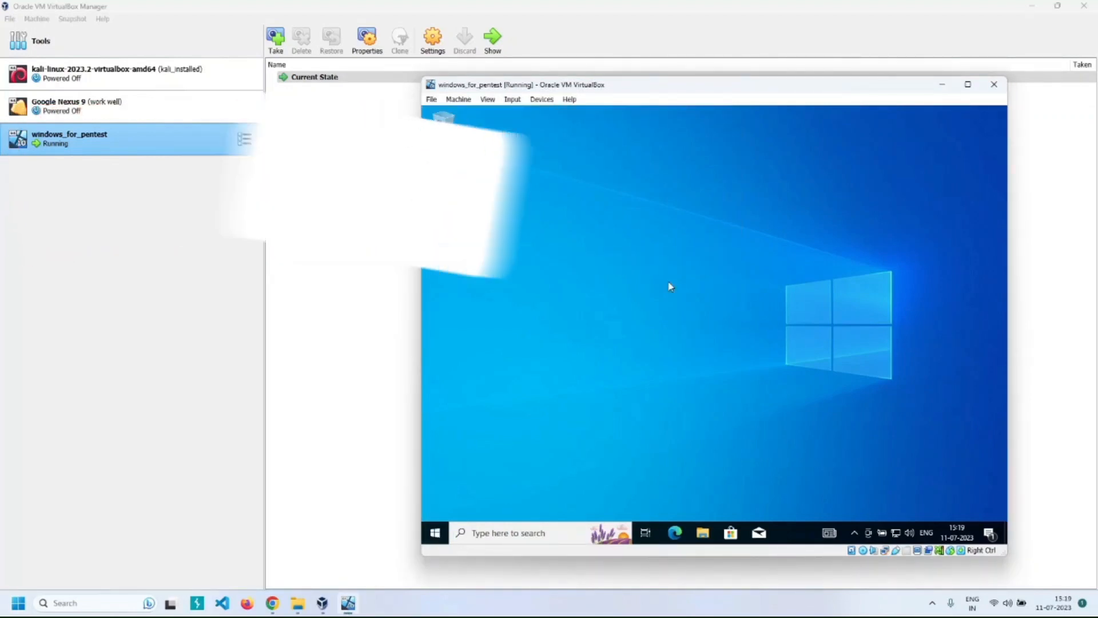
click(15, 607)
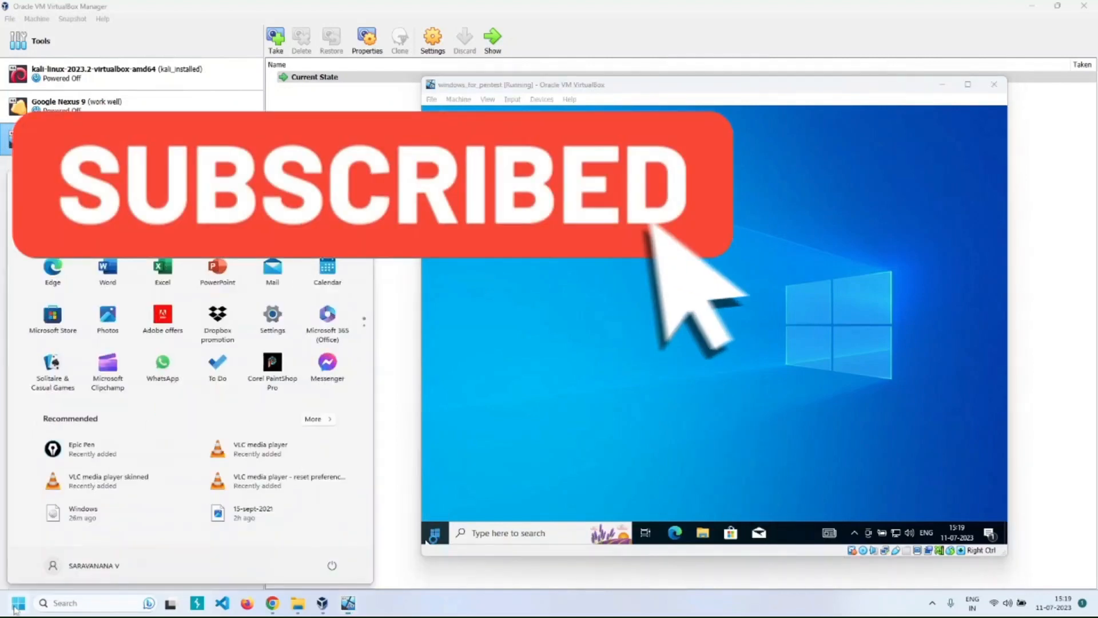